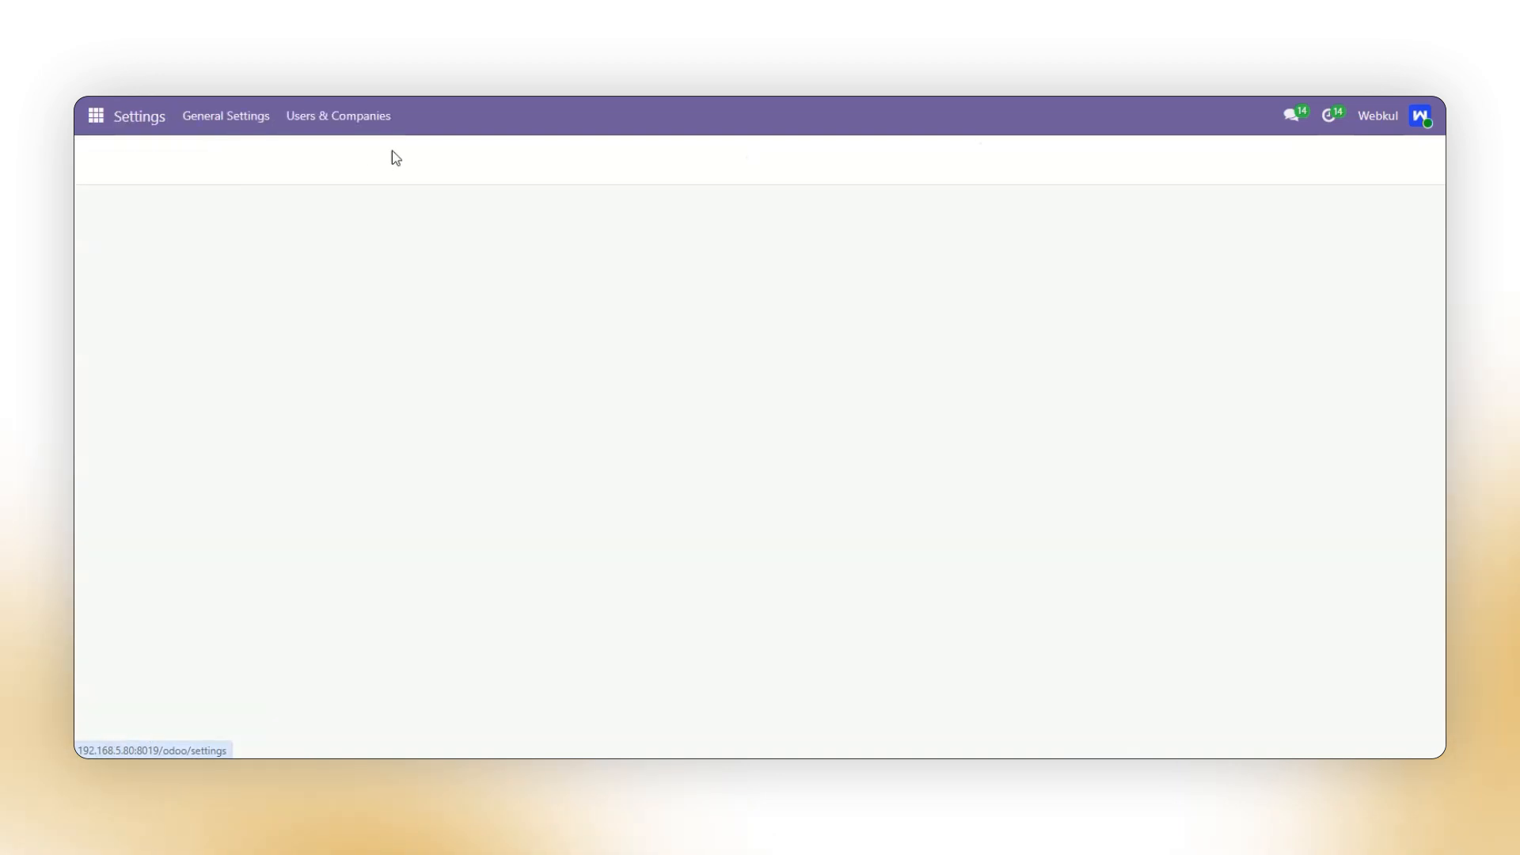
# Step: Find the Furniture Shop inventory settings, set the POS stock type to Available Quantity(On hand), and save
pyautogui.click(538, 162)
pyautogui.write('inventory')
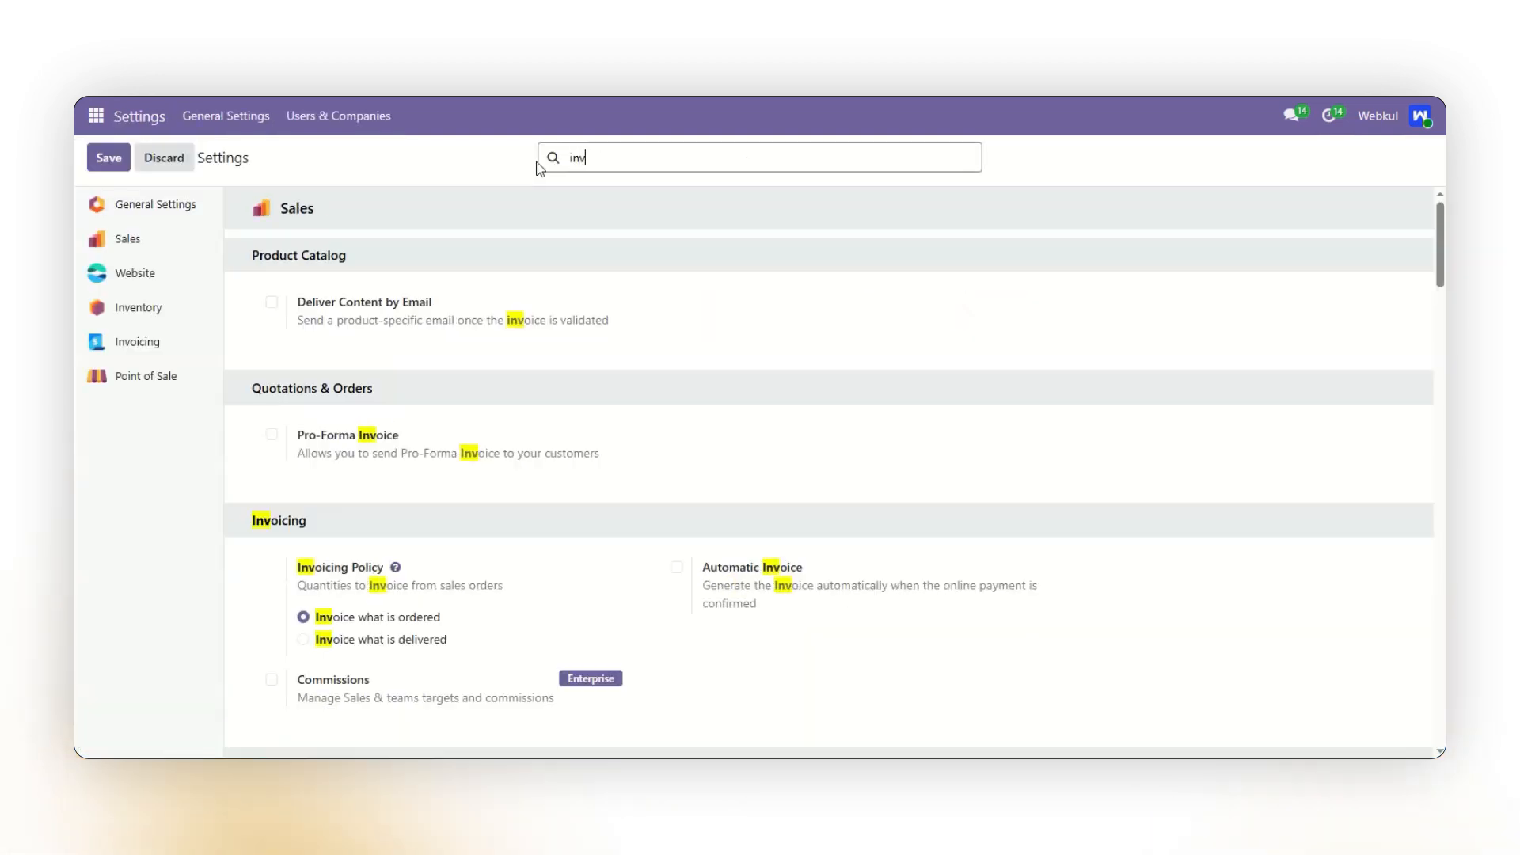
pyautogui.scroll(-5, 689, 441)
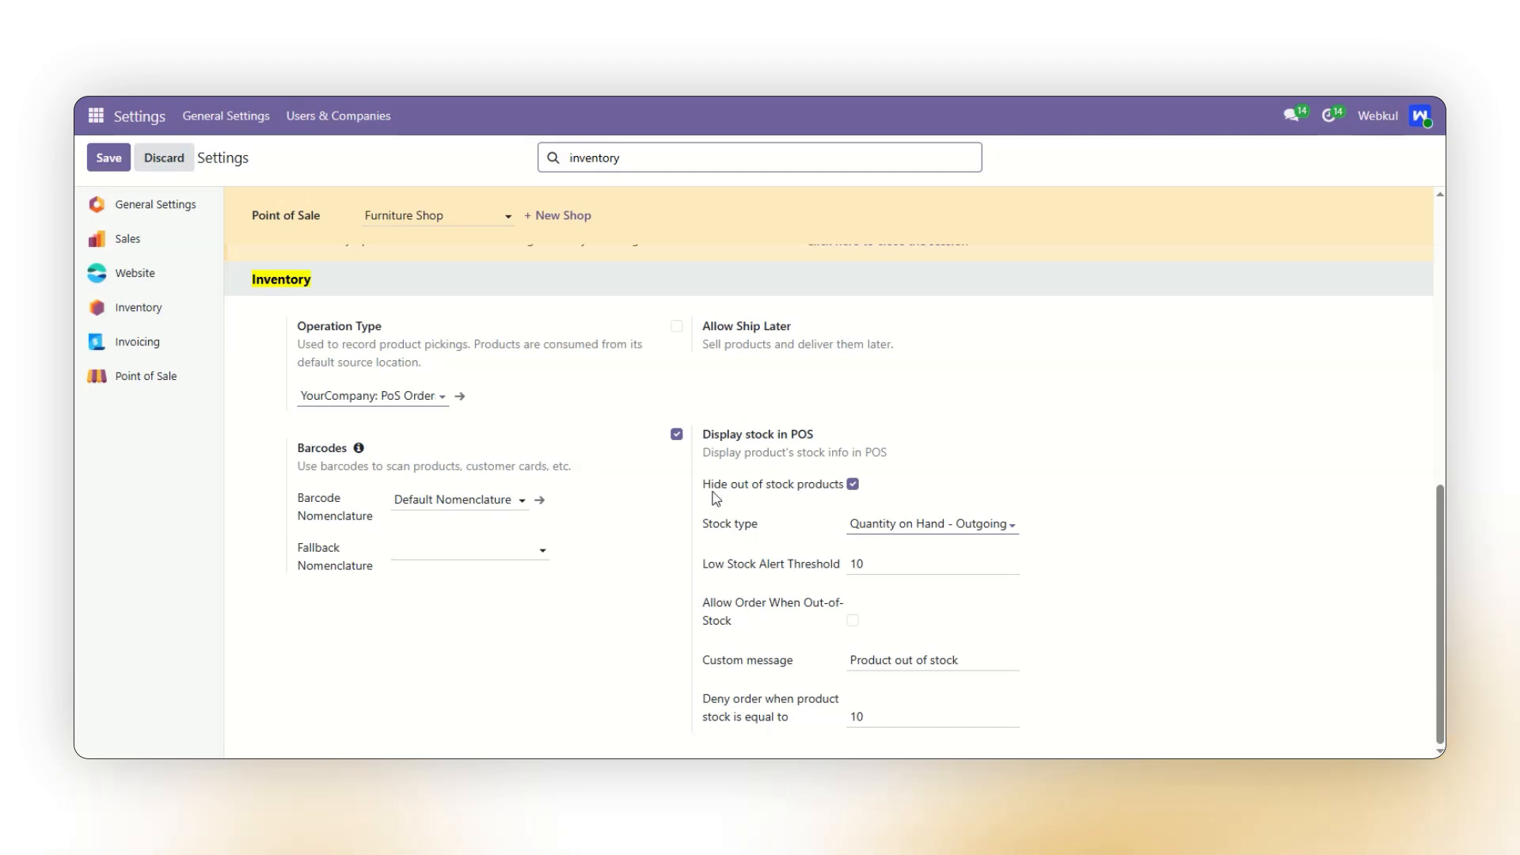
pyautogui.click(871, 524)
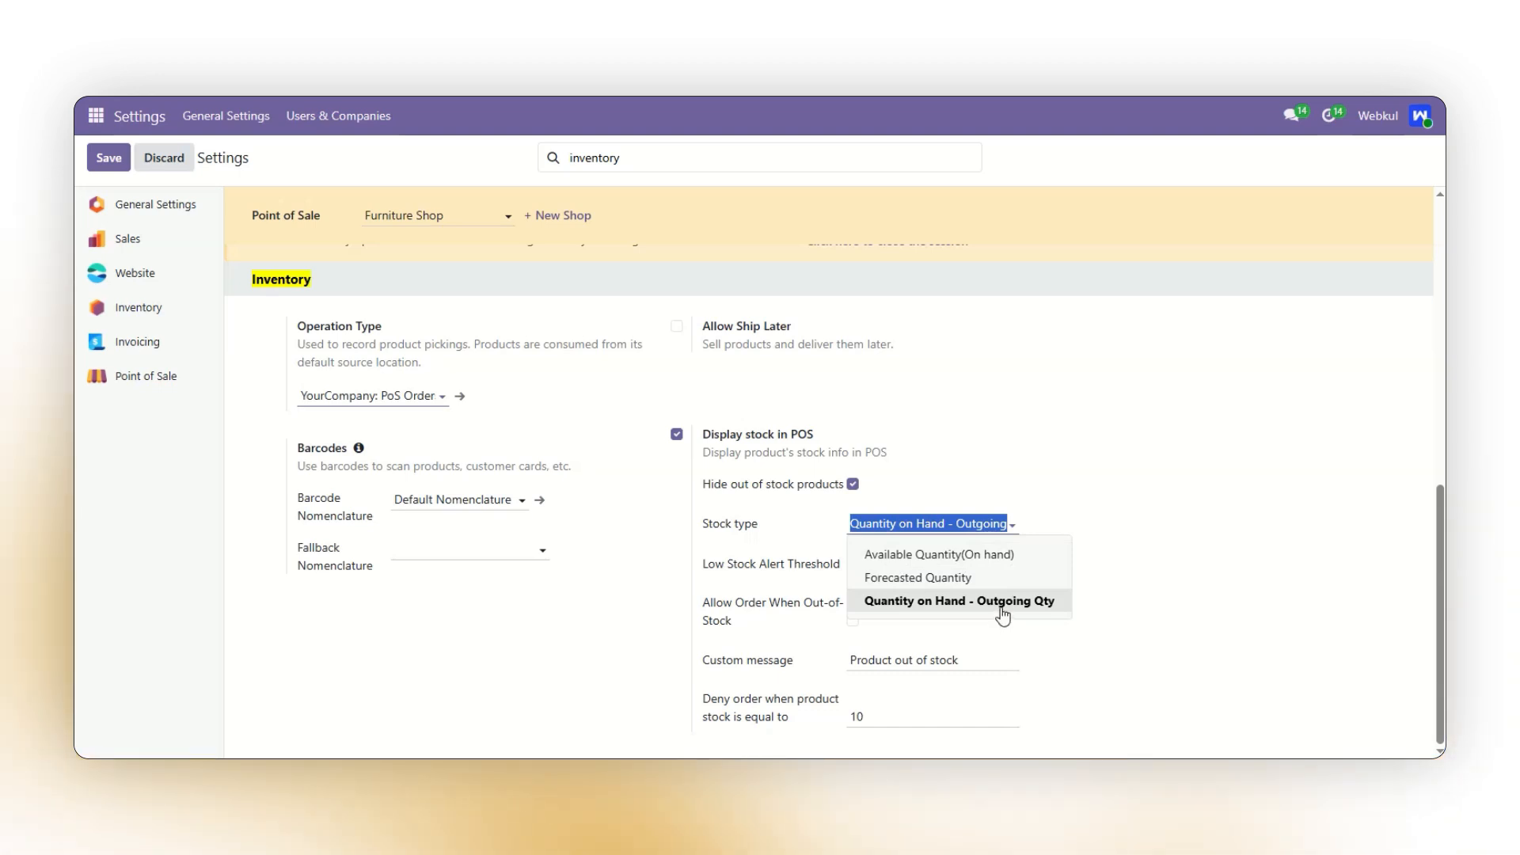
pyautogui.click(1082, 495)
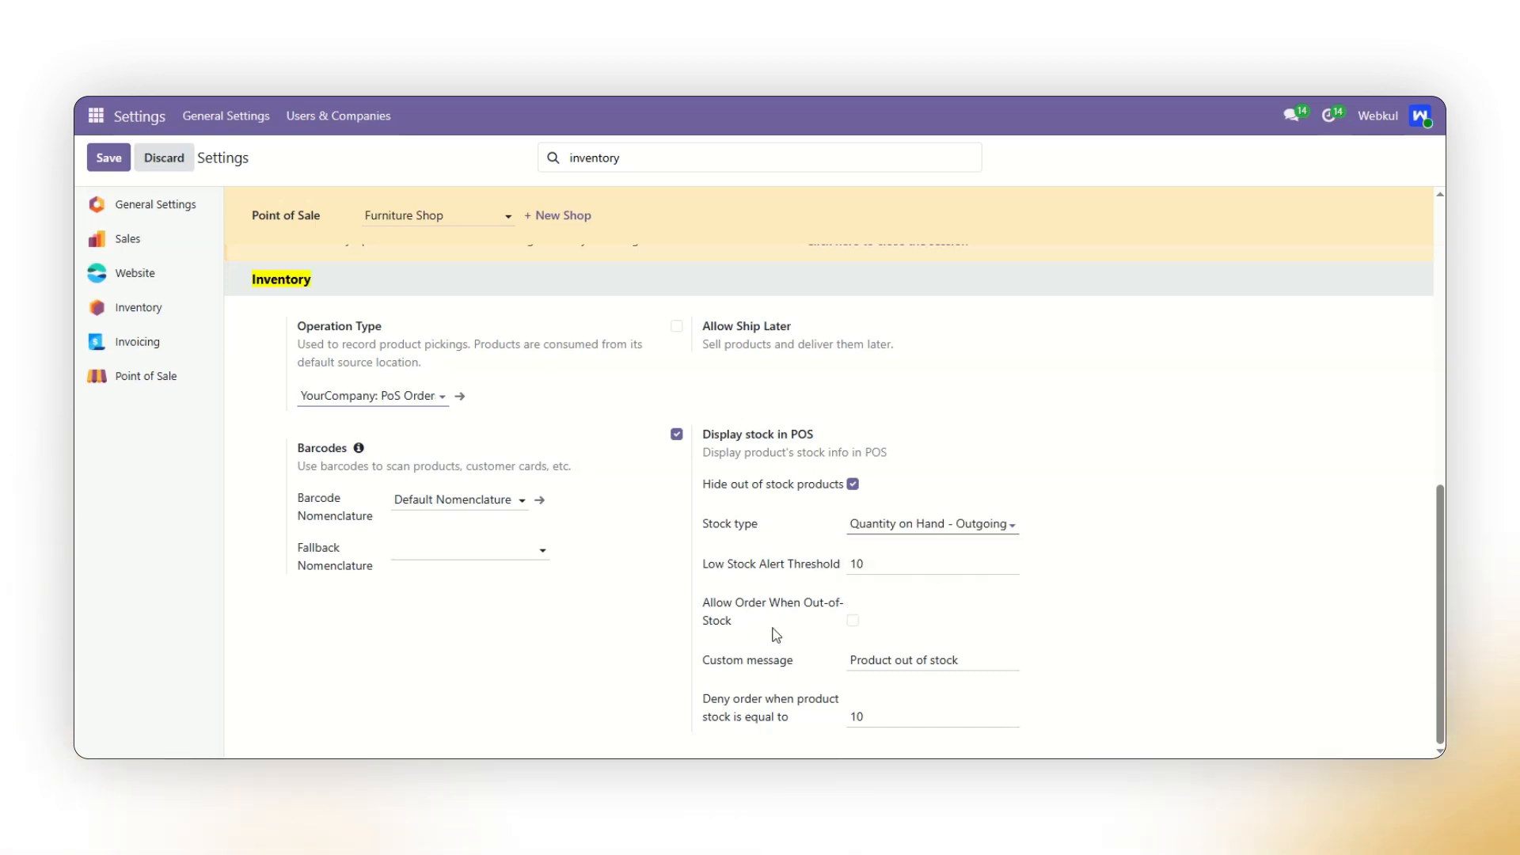
pyautogui.click(880, 526)
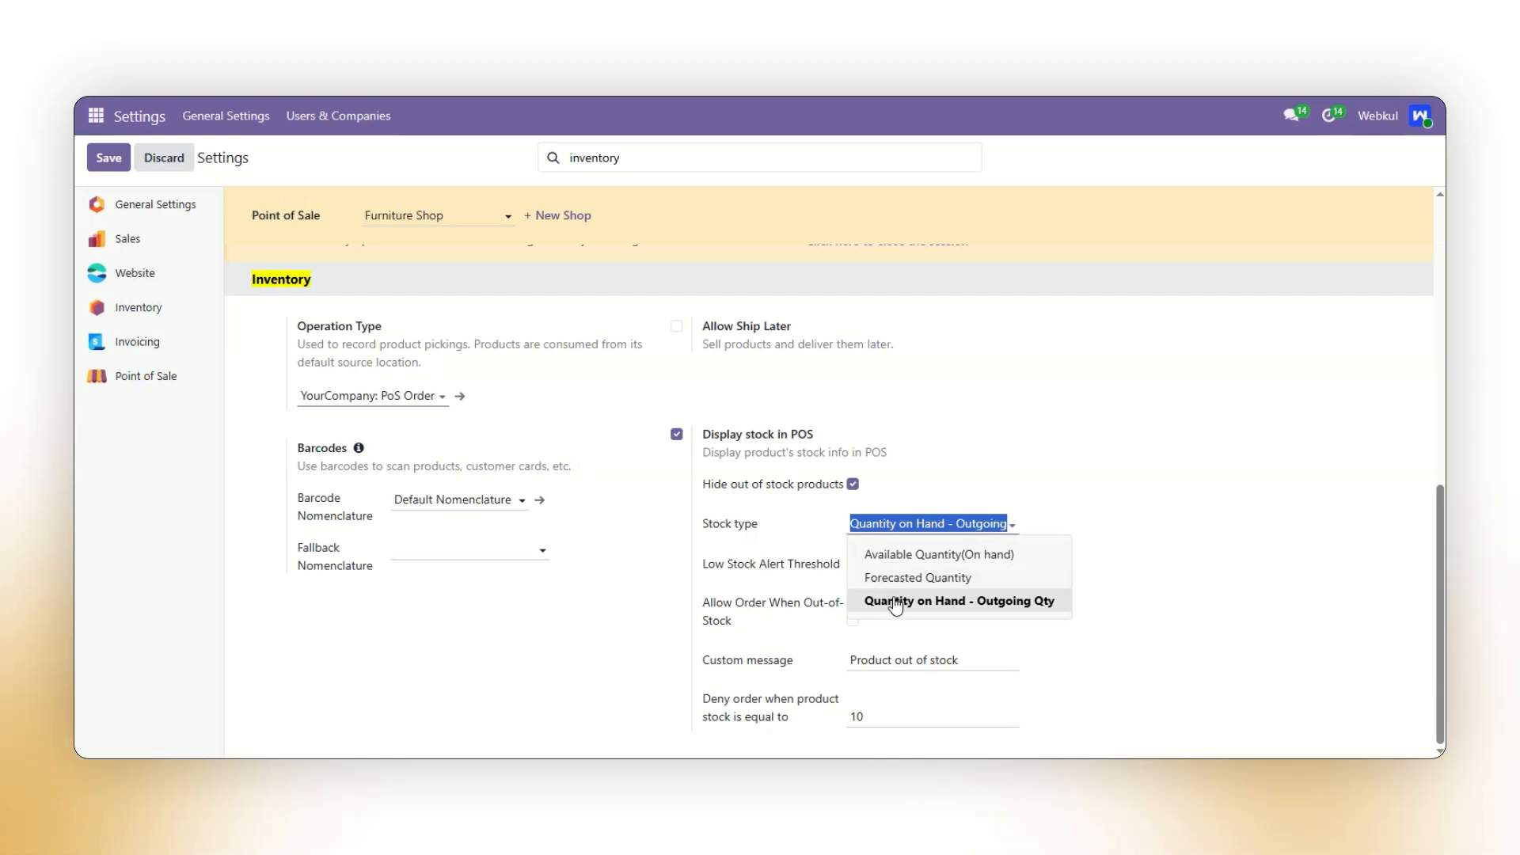
pyautogui.click(900, 556)
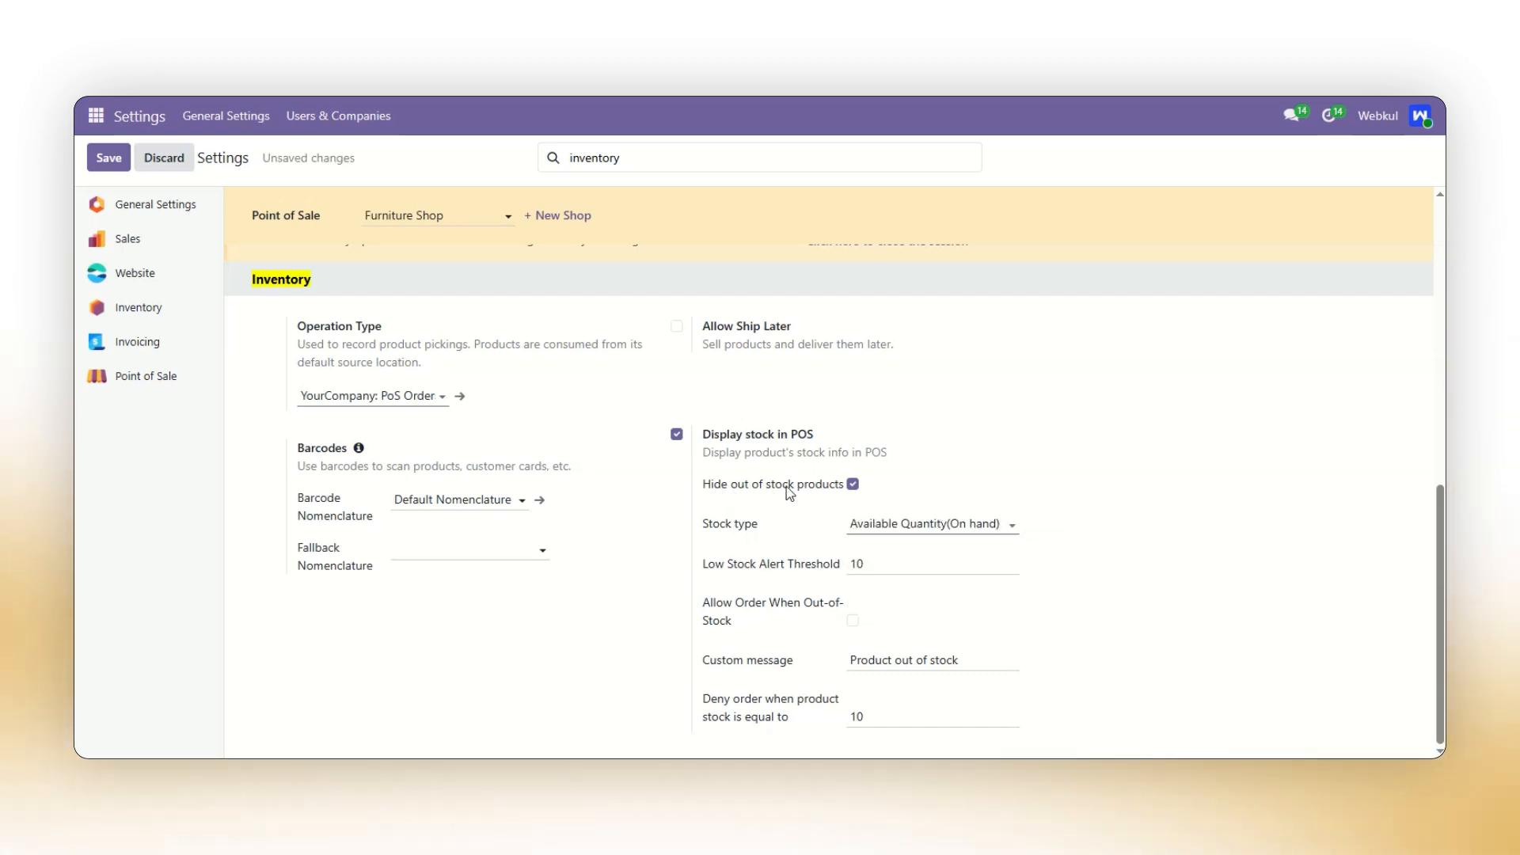
pyautogui.click(105, 165)
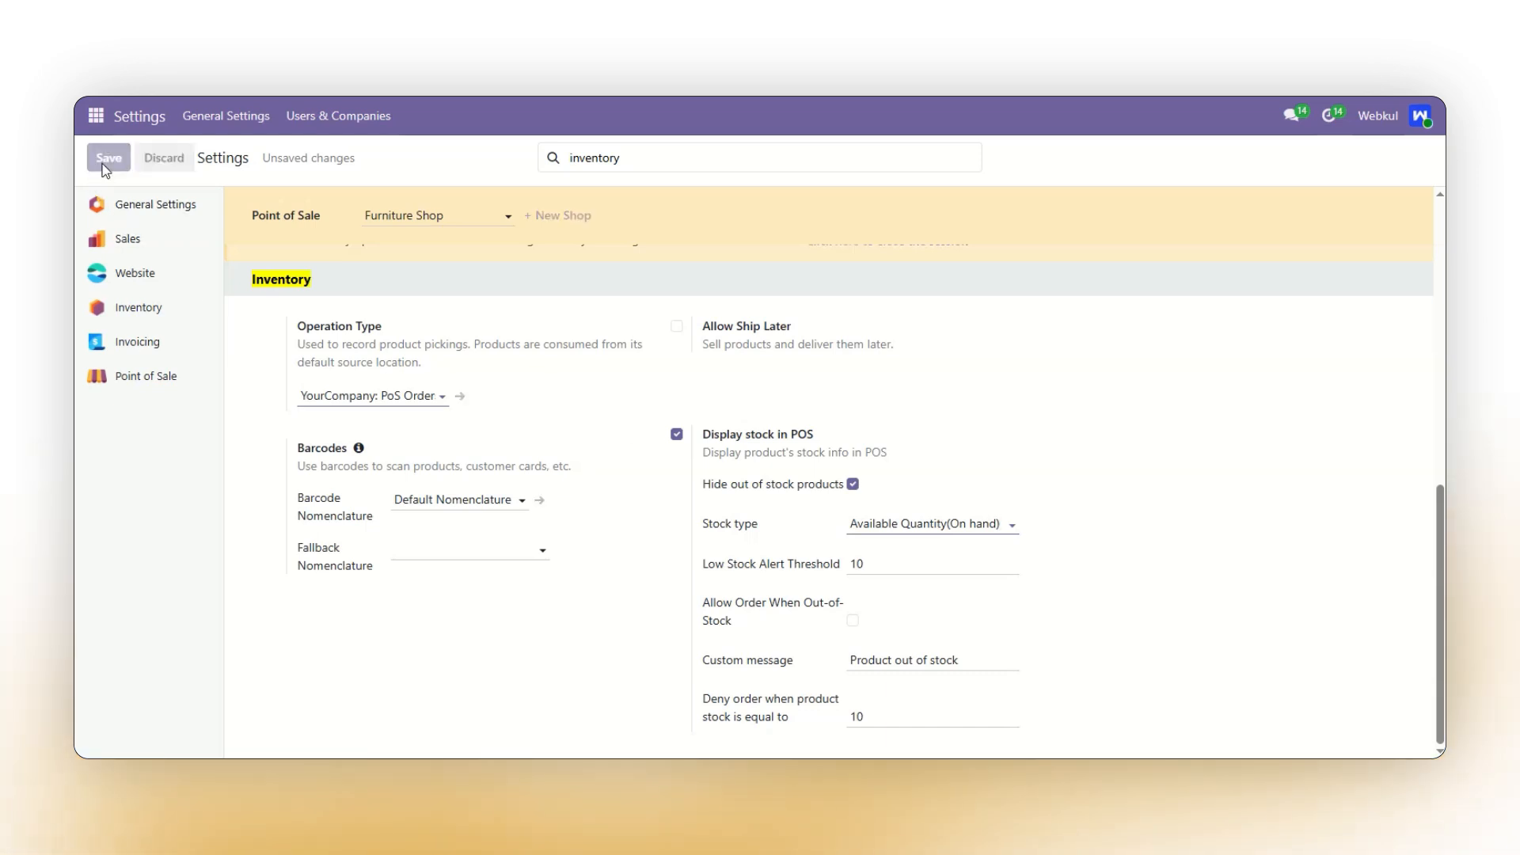
# Step: Switch to Point of Sale and continue the Furniture Shop session to view product stock
pyautogui.click(96, 119)
pyautogui.click(123, 231)
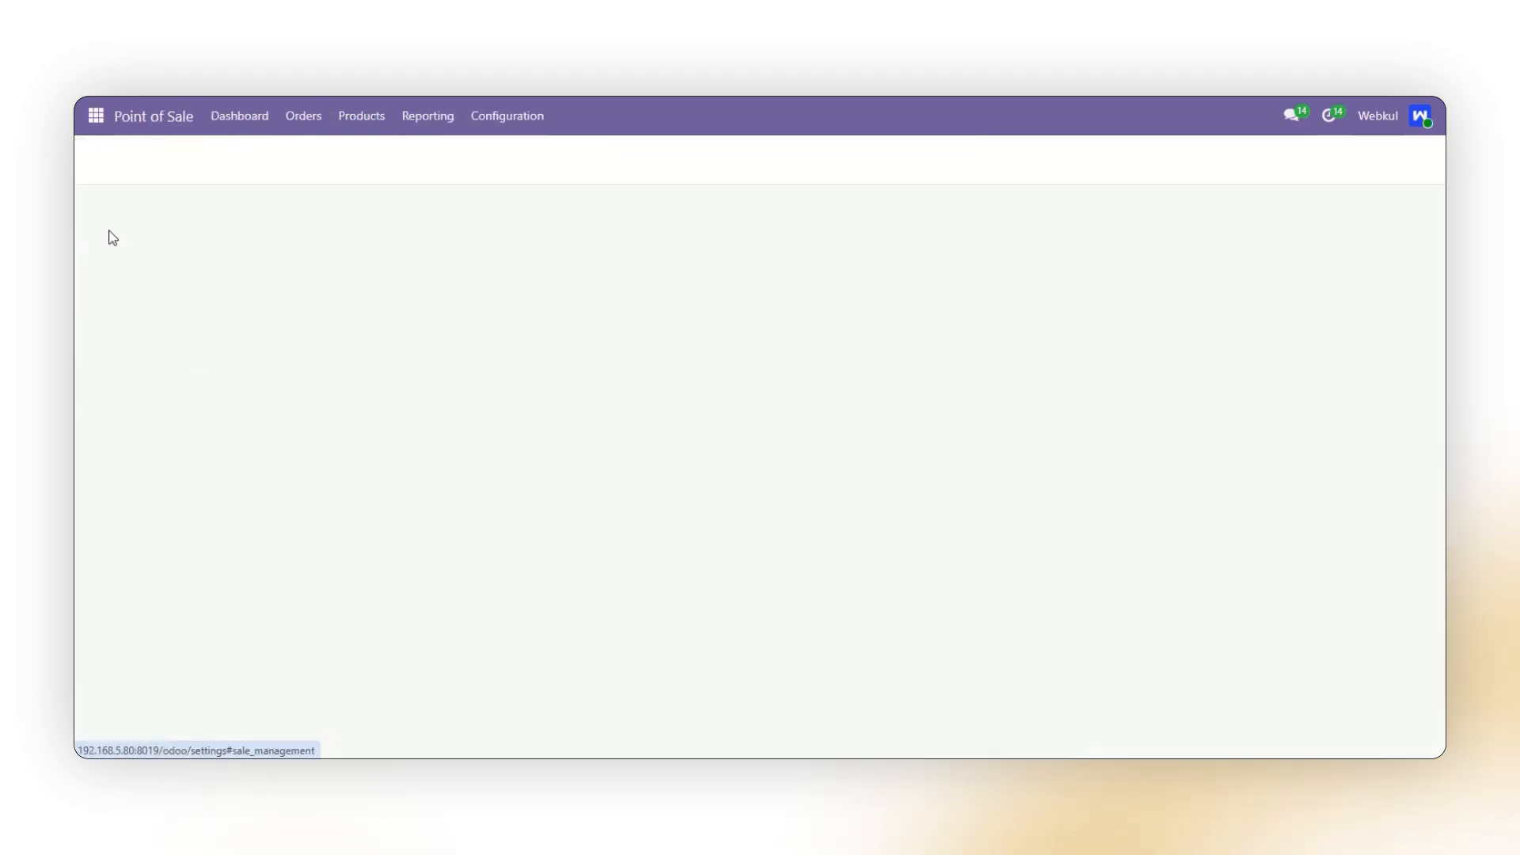
pyautogui.click(147, 277)
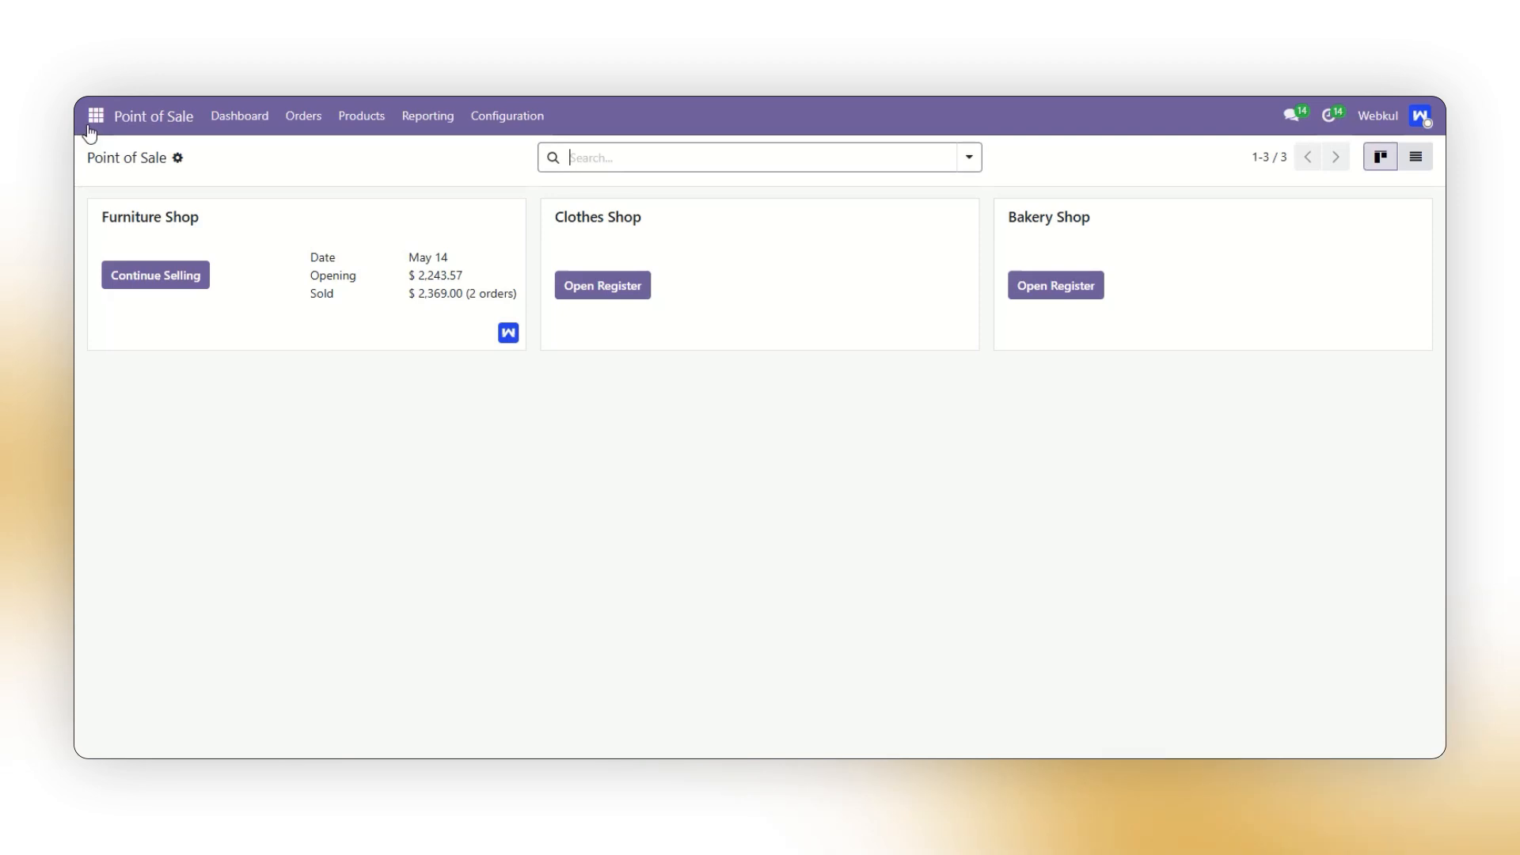
# Step: In the POS inventory settings, disable Hide out of stock products, set the stock type to Quantity on Hand - Outgoing Qty, and save
pyautogui.click(95, 116)
pyautogui.click(59, 346)
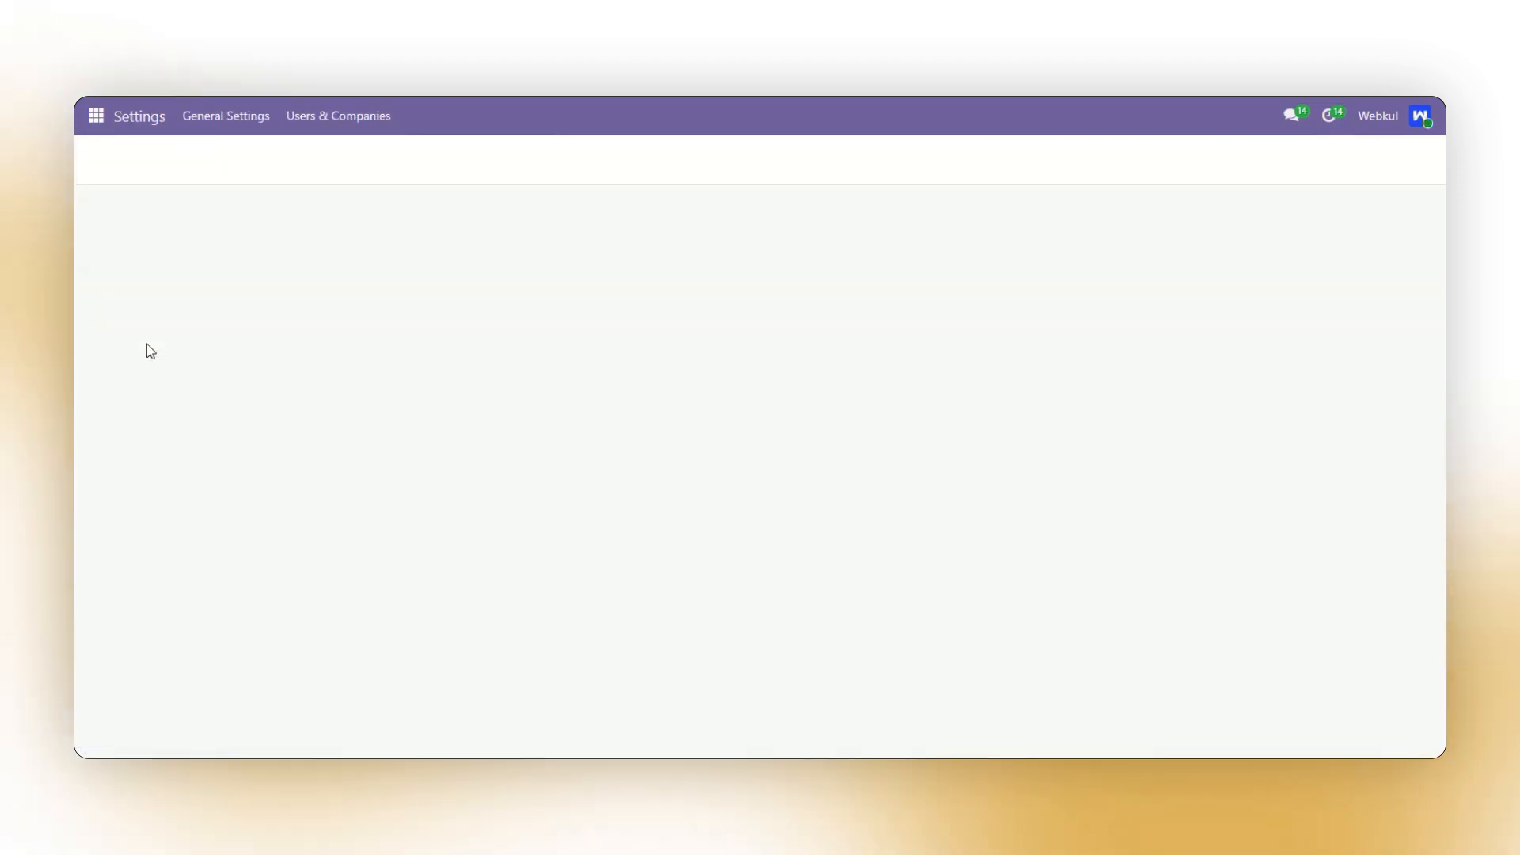
pyautogui.write('inventory')
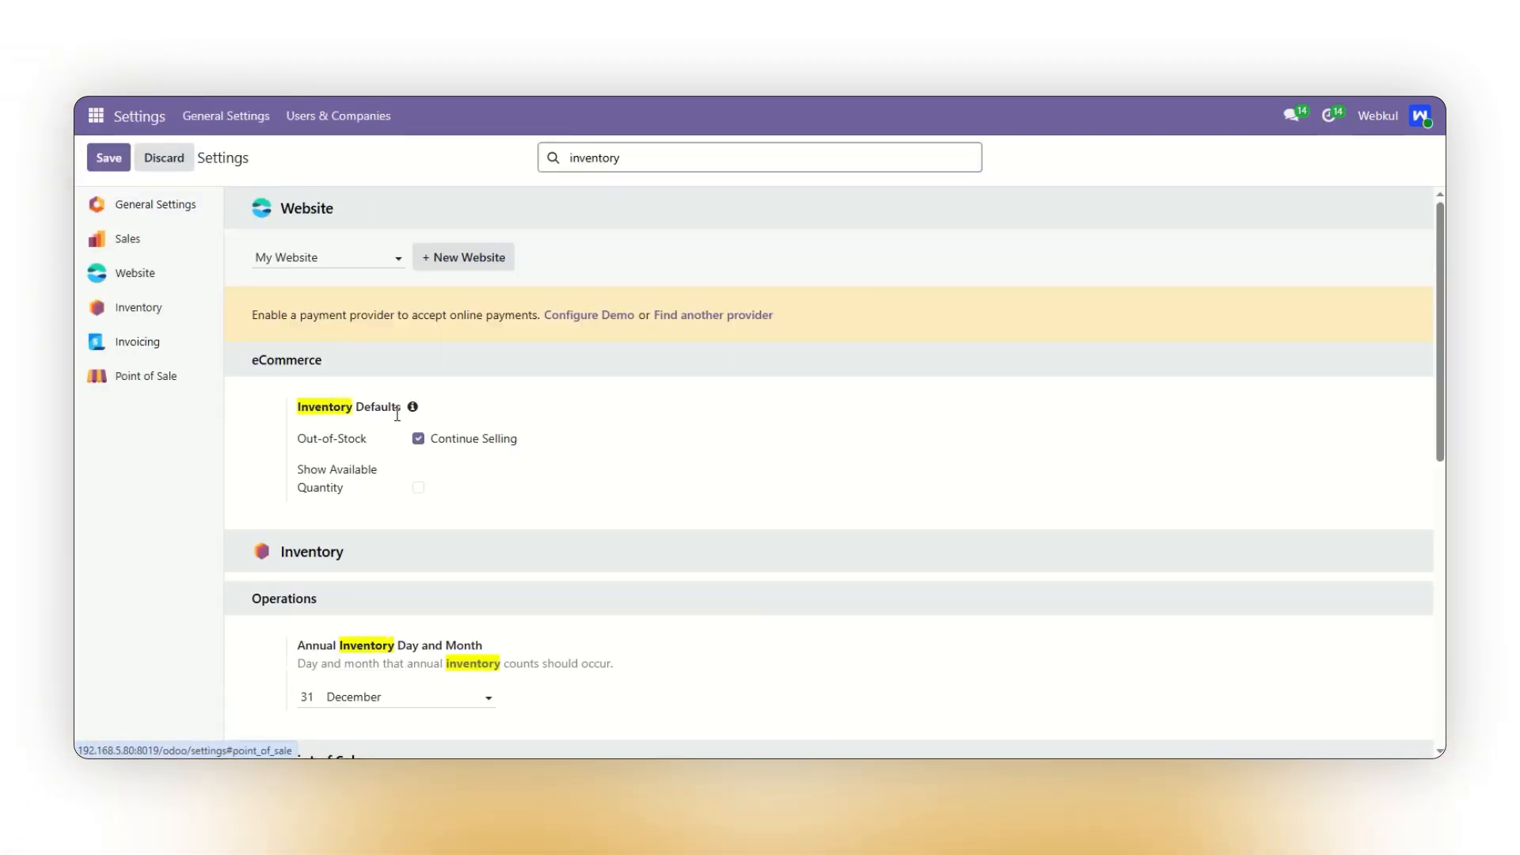
pyautogui.scroll(-10, 398, 414)
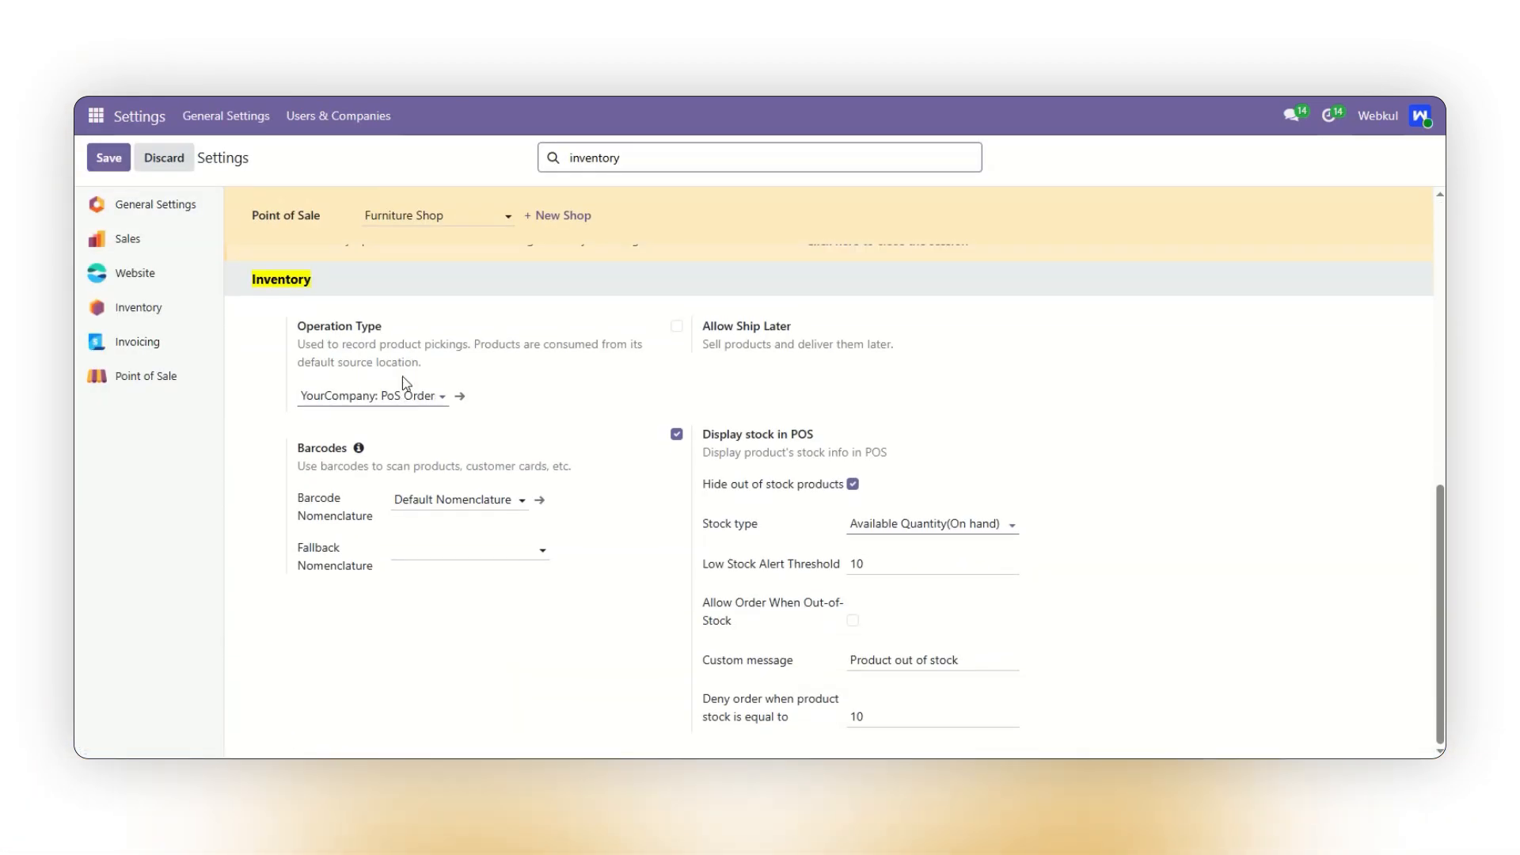
pyautogui.click(853, 484)
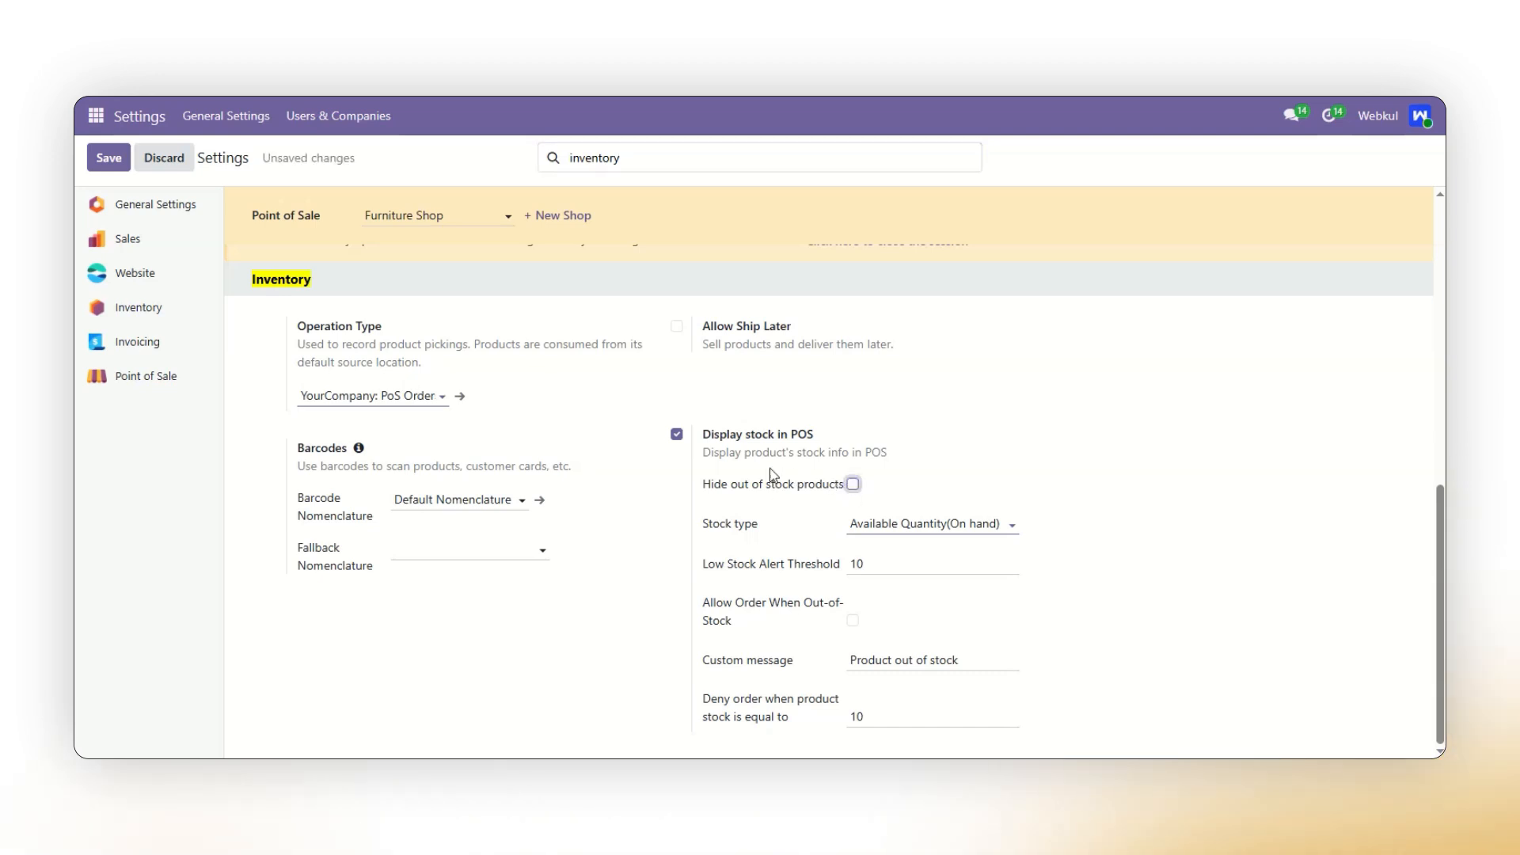
pyautogui.click(916, 525)
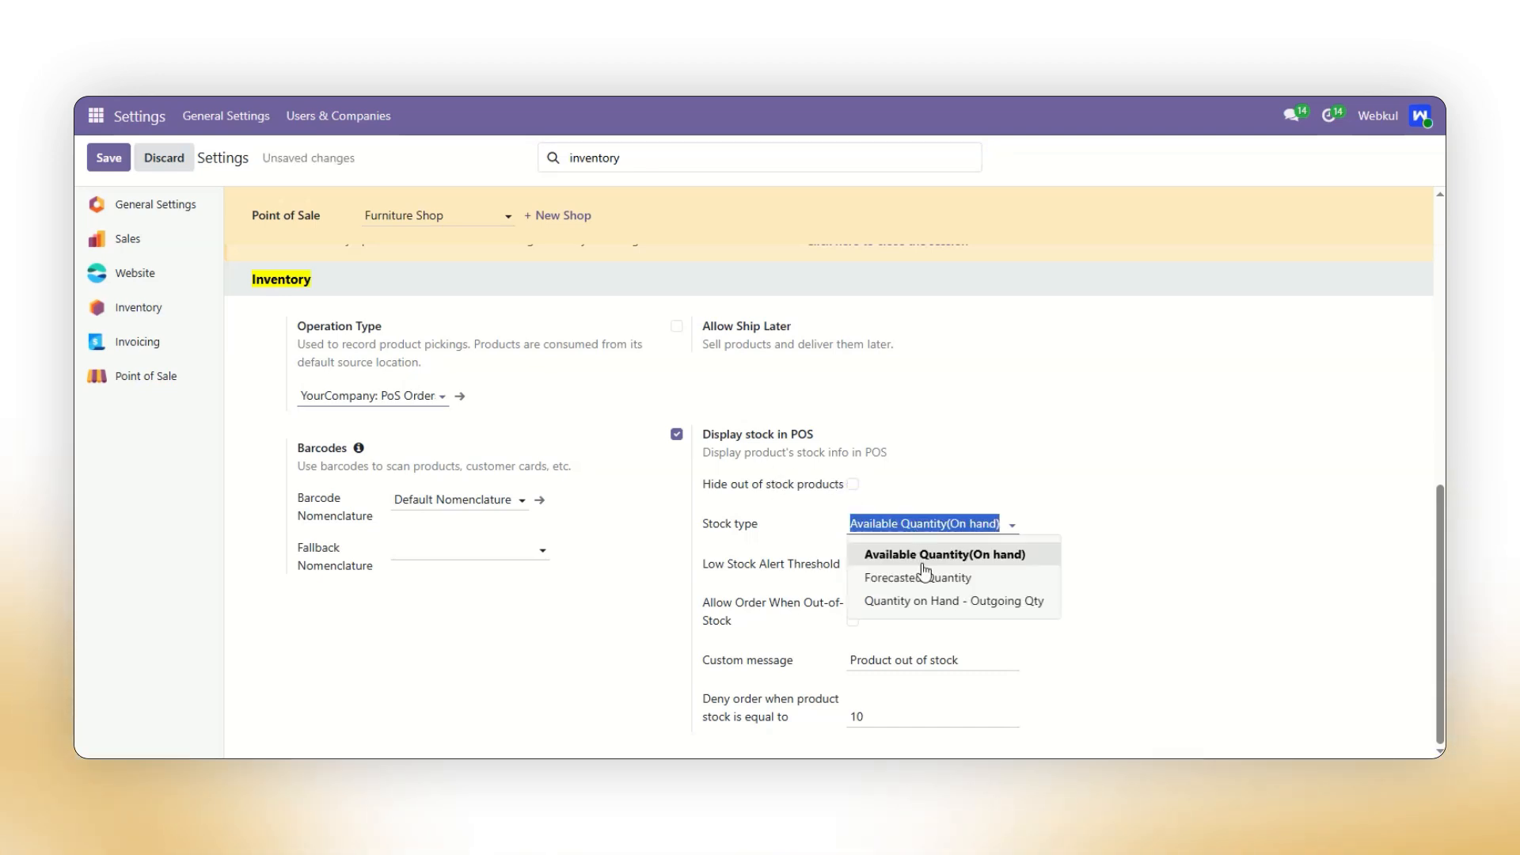
pyautogui.click(932, 602)
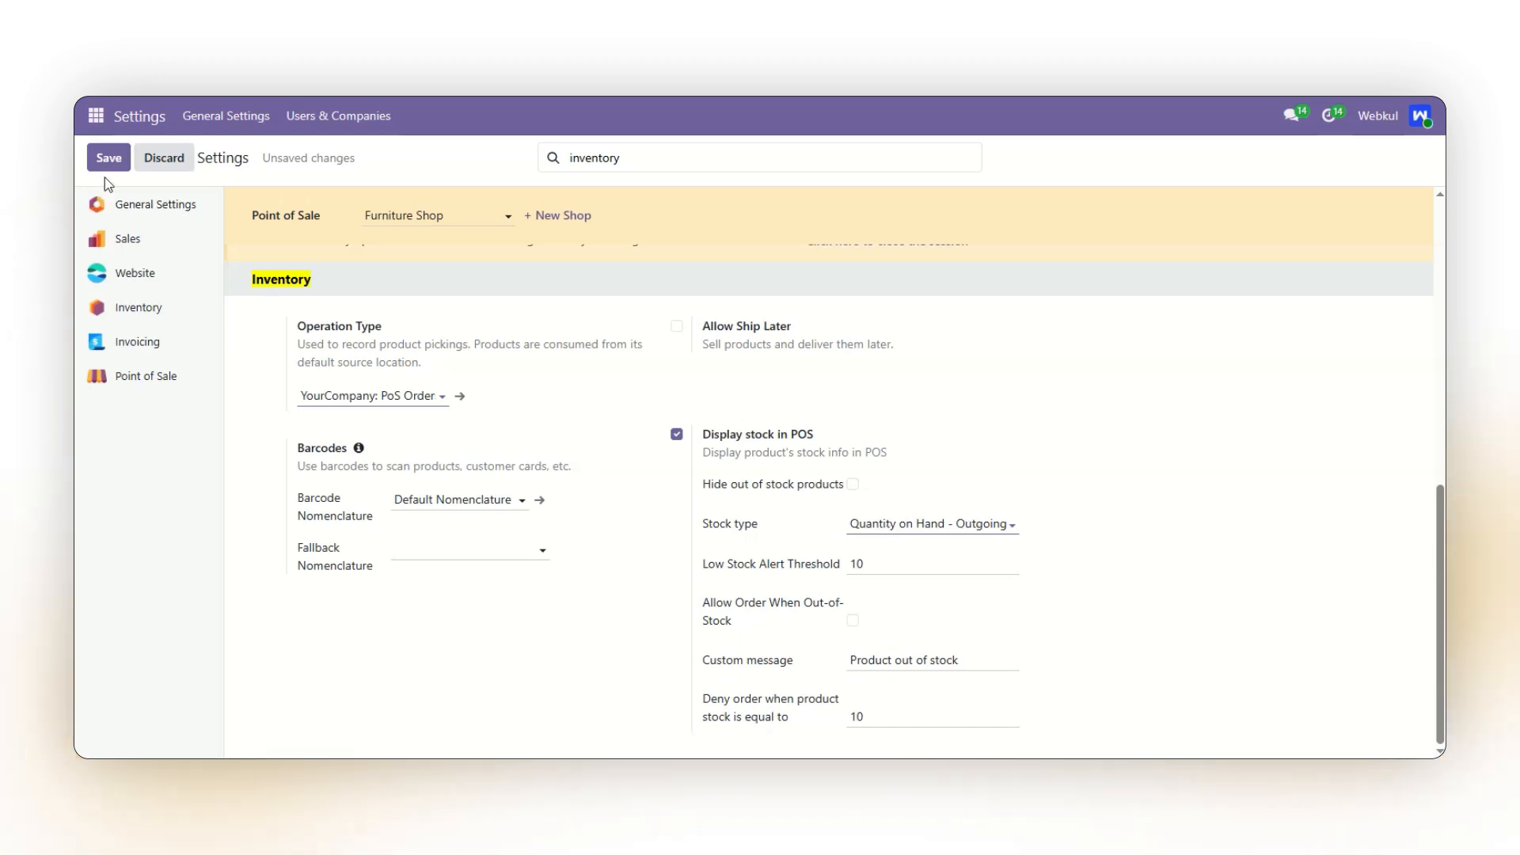
pyautogui.click(115, 160)
# Step: Reopen the Furniture Shop register from Point of Sale to review the displayed stock quantities
pyautogui.click(96, 116)
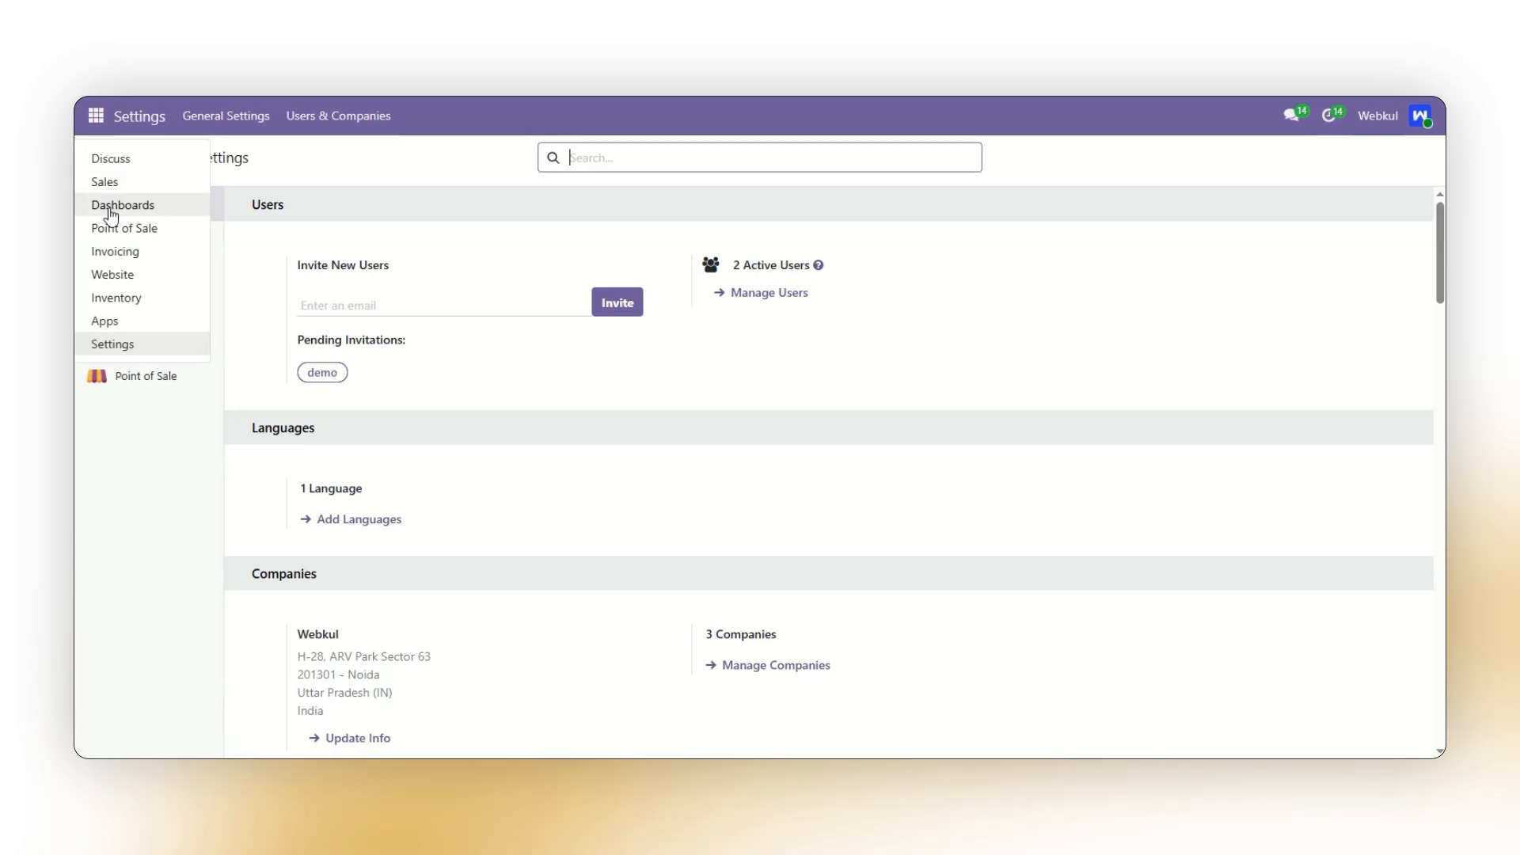
pyautogui.click(111, 225)
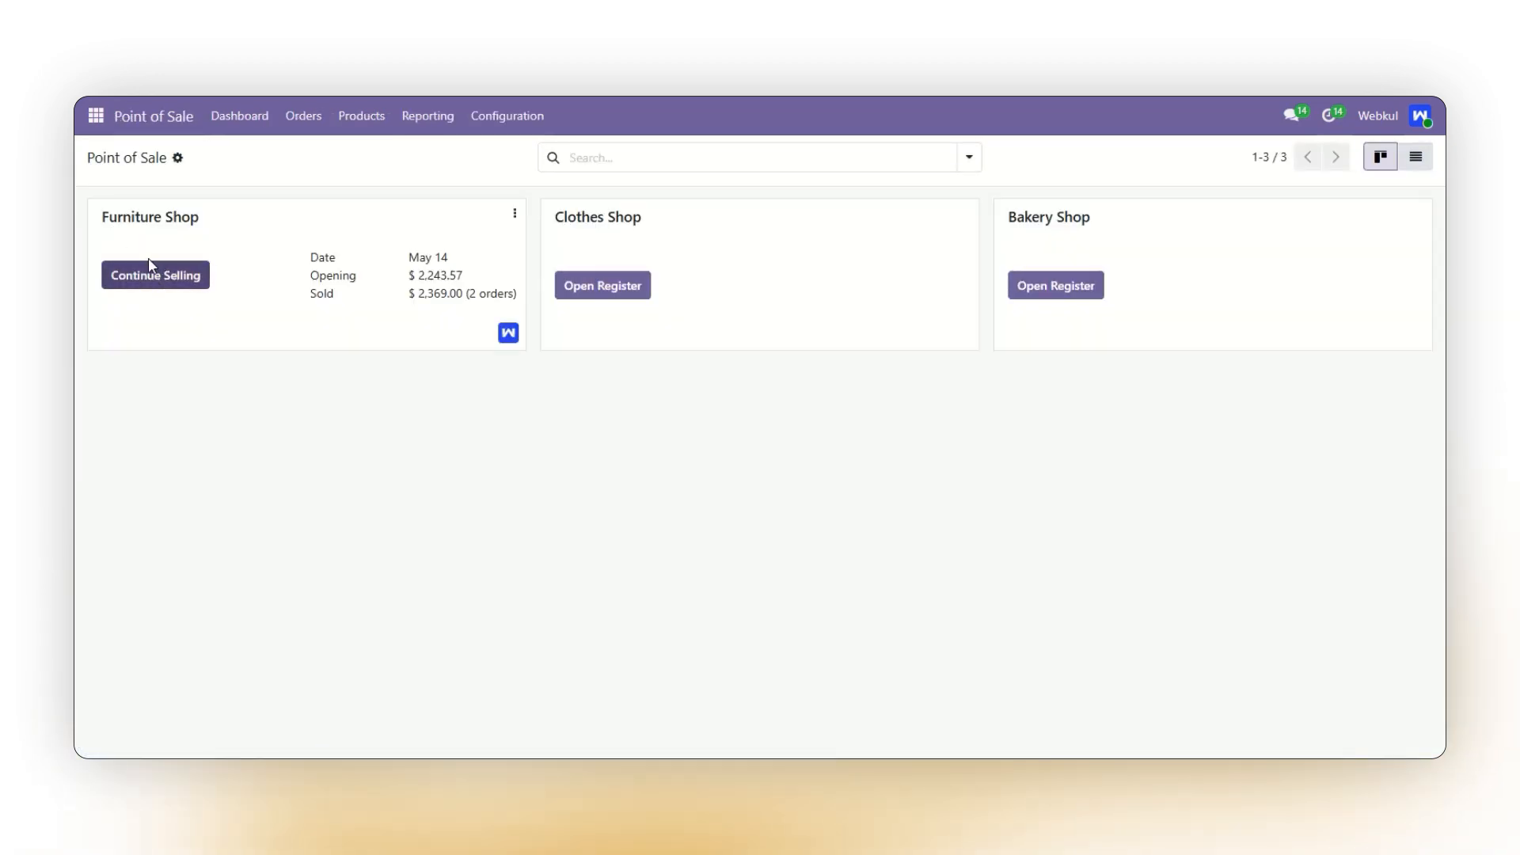
pyautogui.click(153, 277)
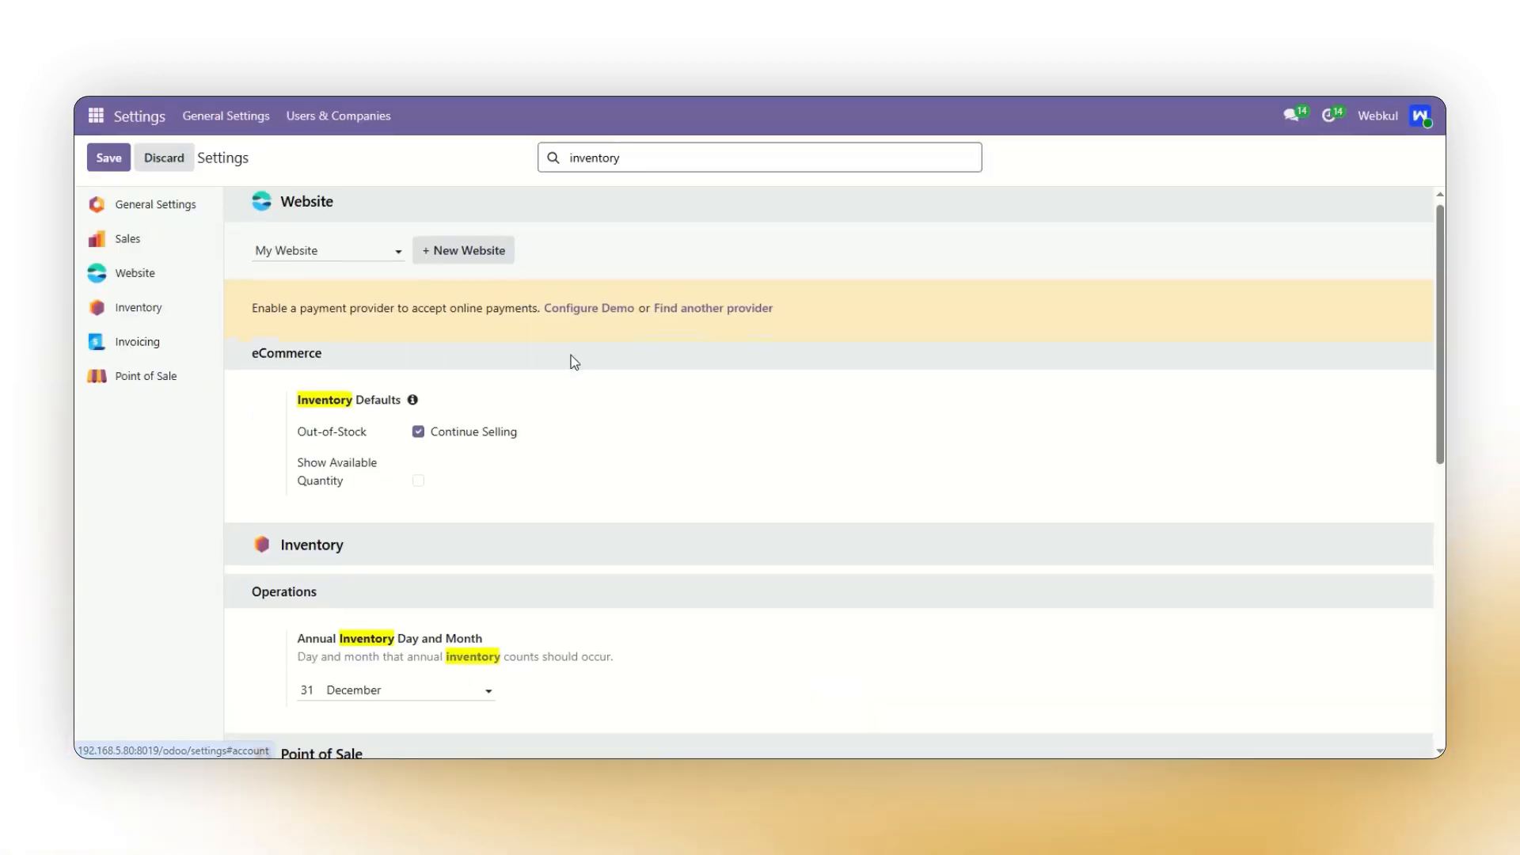
# Step: Set the Furniture Shop's Low Stock Alert Threshold to 3 in the inventory settings
pyautogui.scroll(-10, 571, 355)
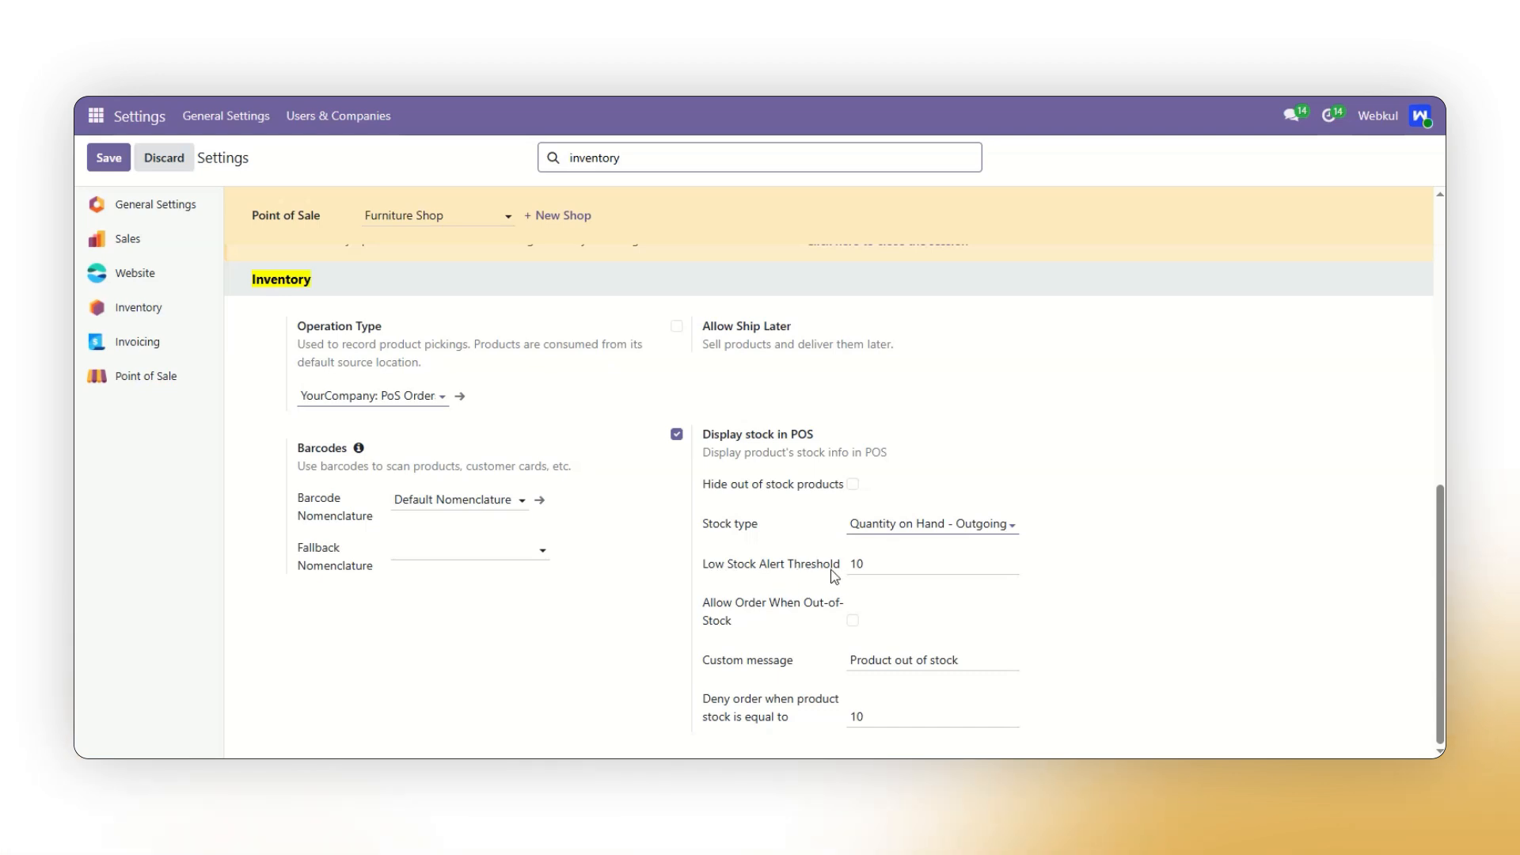
pyautogui.doubleClick(855, 564)
pyautogui.write('1')
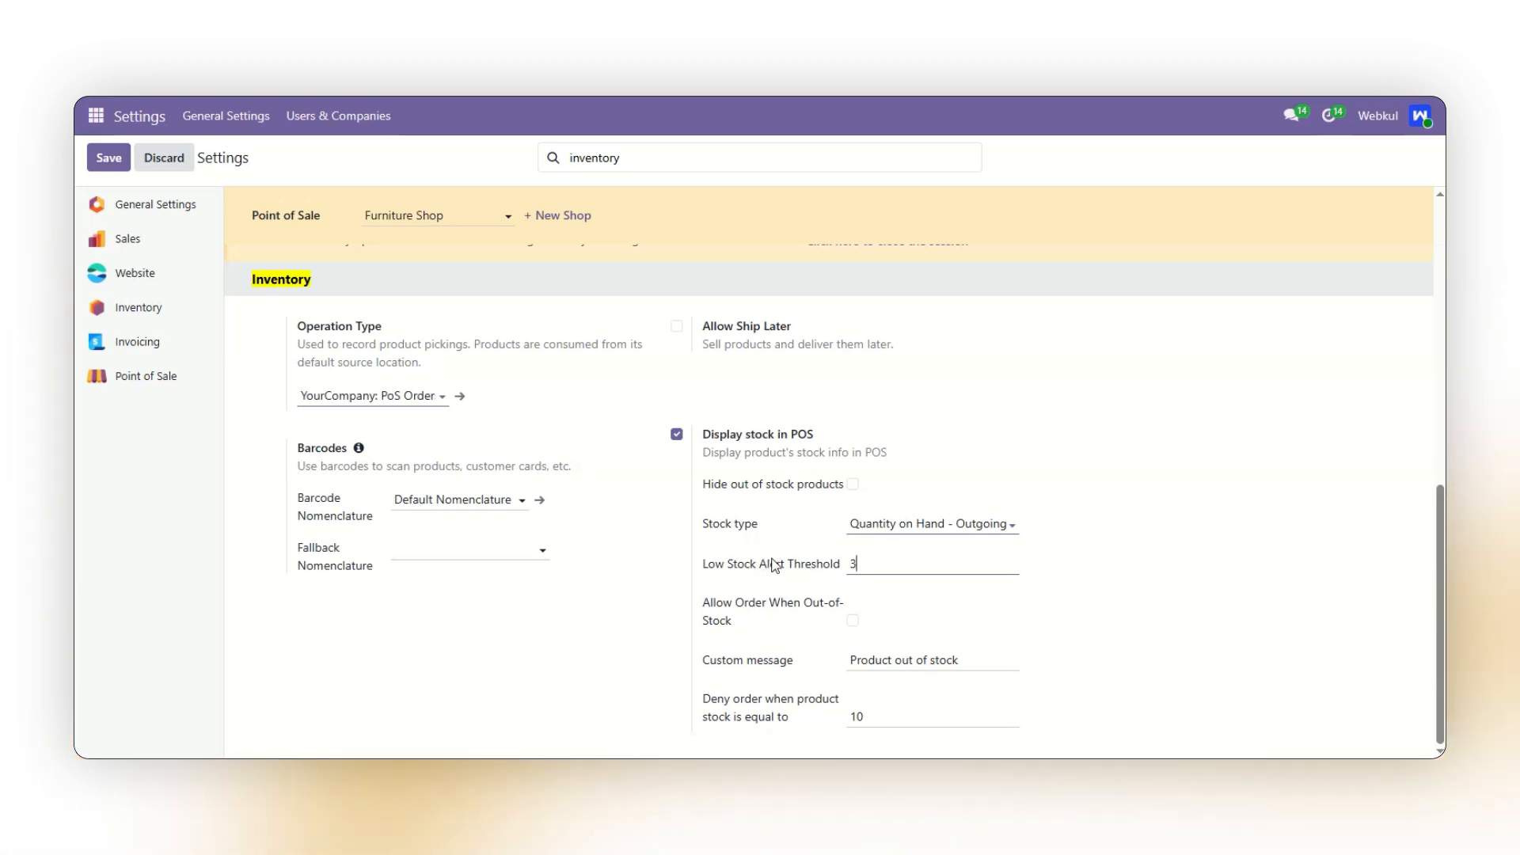
pyautogui.click(745, 567)
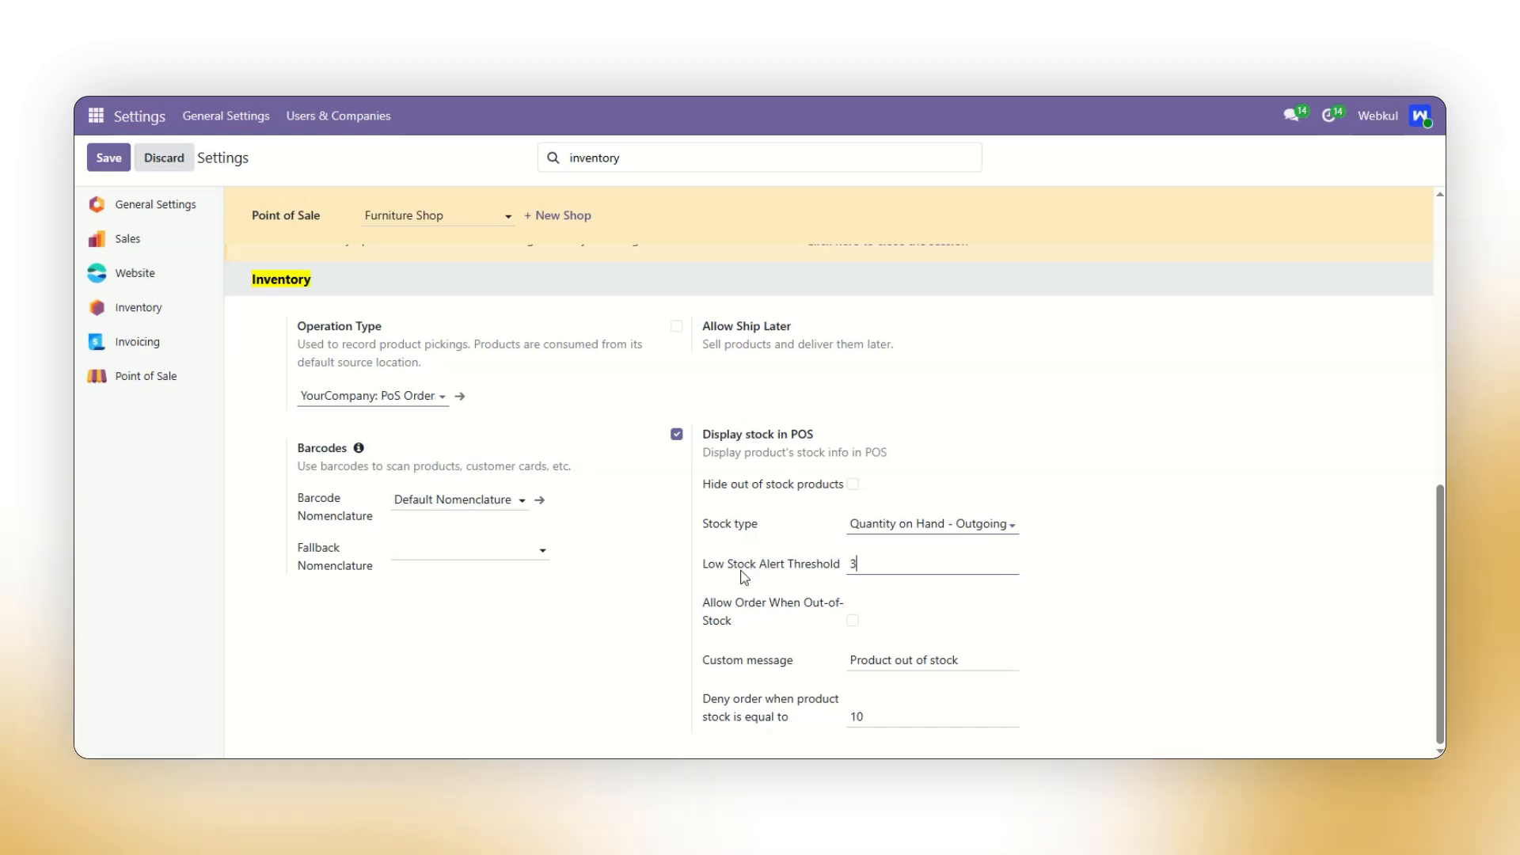
# Step: Enable Allow Order When Out-of-Stock and save the settings
pyautogui.click(853, 620)
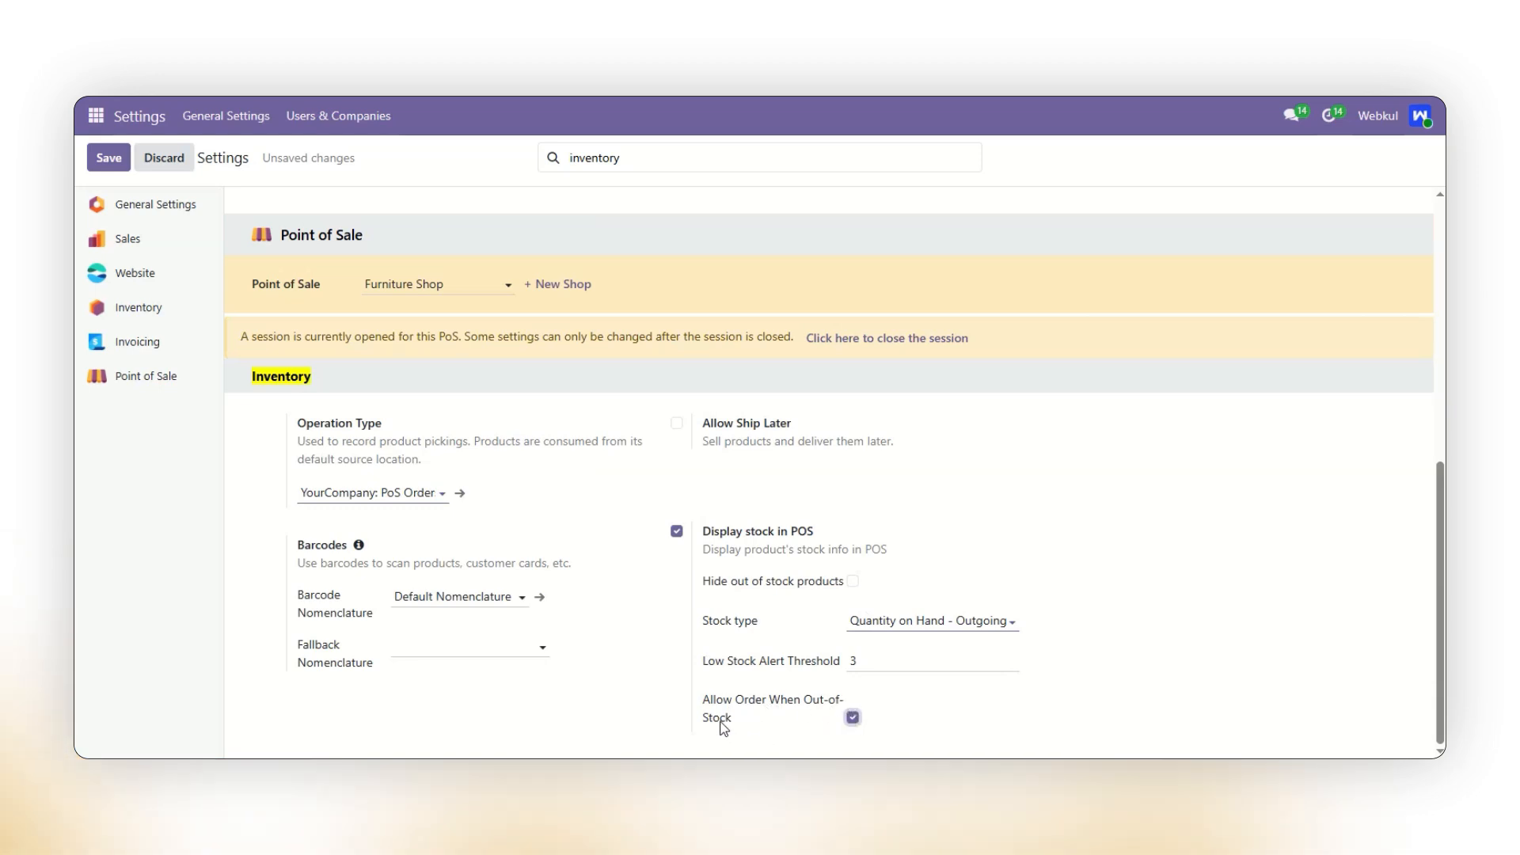
pyautogui.click(756, 707)
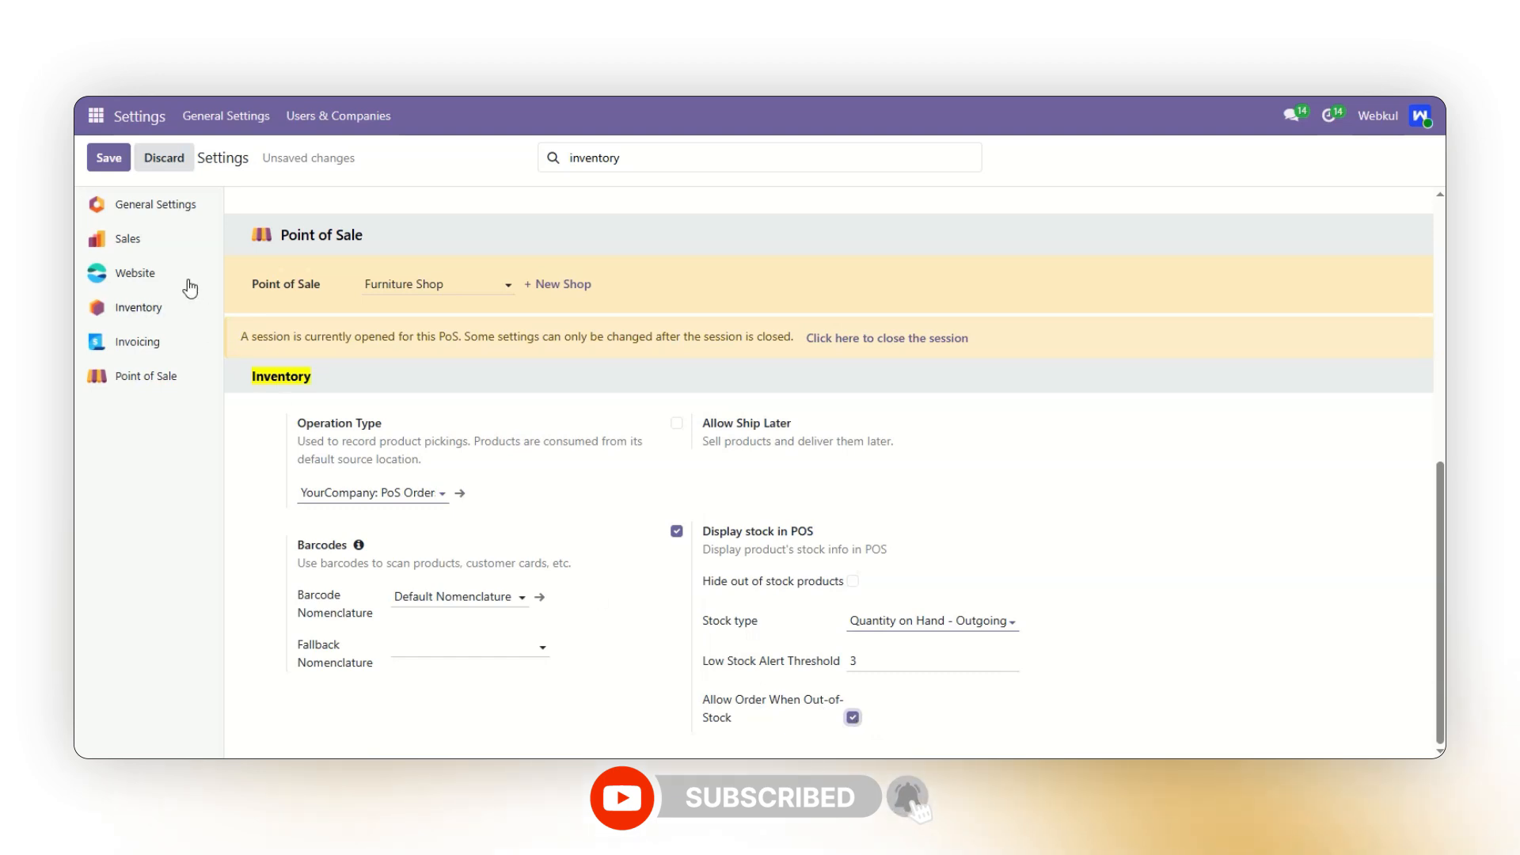
pyautogui.click(108, 157)
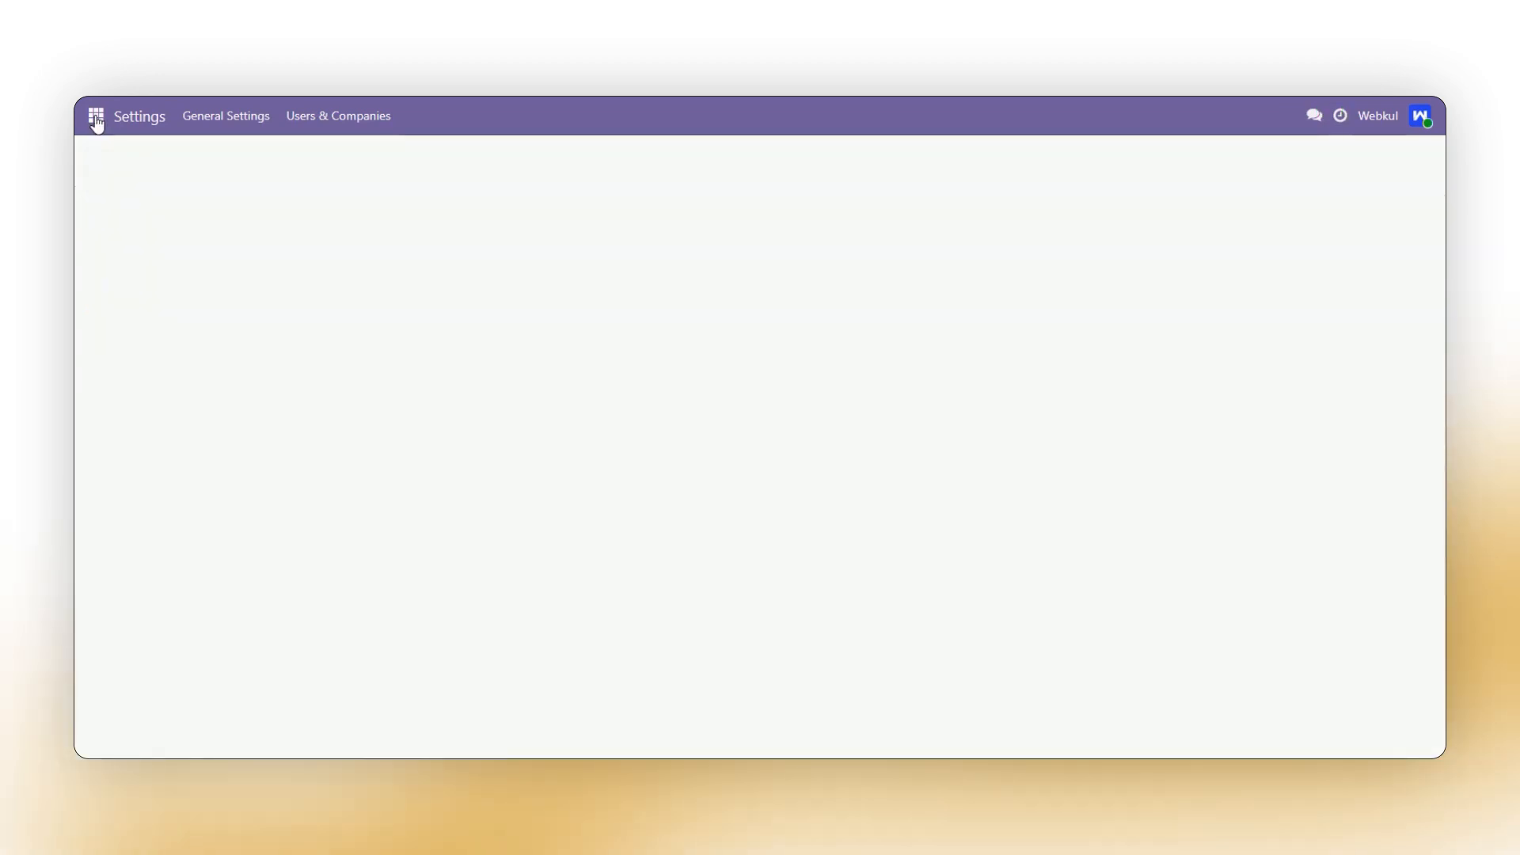
# Step: Go to Point of Sale and resume selling in the Furniture Shop
pyautogui.click(97, 119)
pyautogui.click(127, 228)
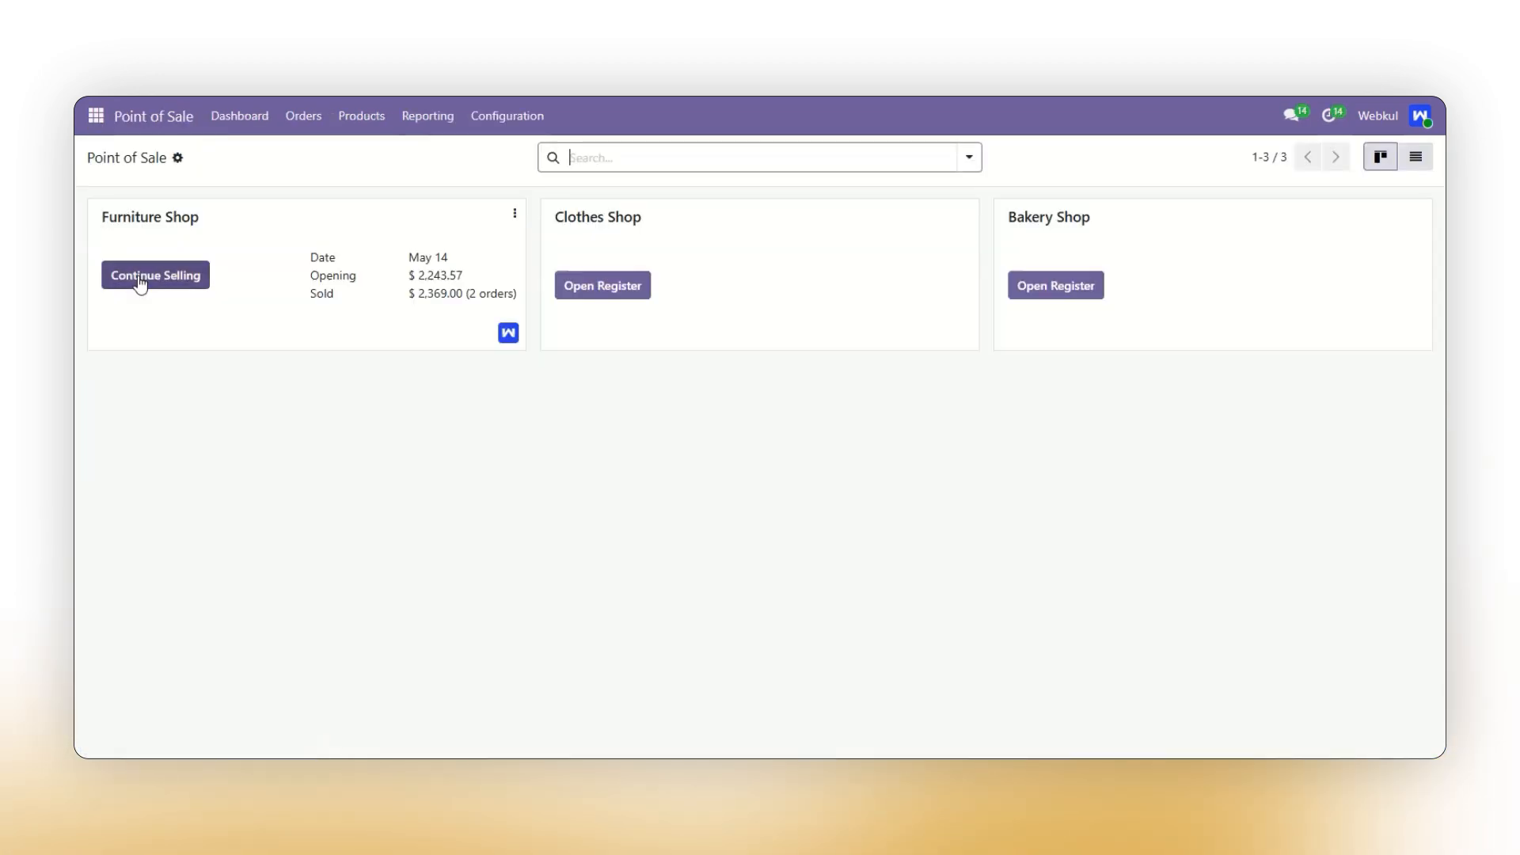
pyautogui.click(140, 277)
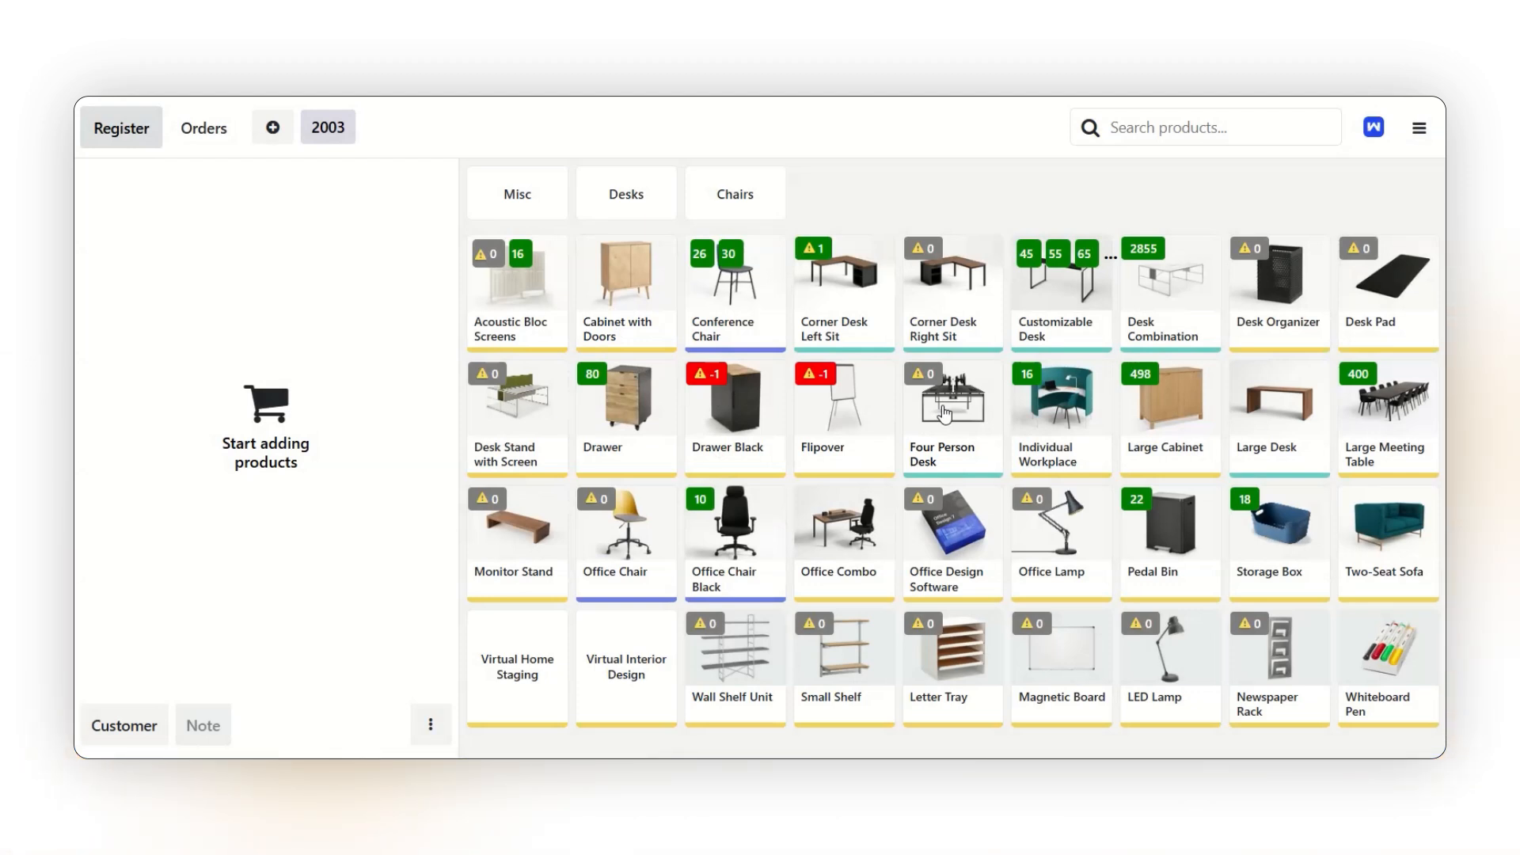
# Step: Sell one Four Person Desk, validate the payment in cash, and start a new order
pyautogui.click(942, 411)
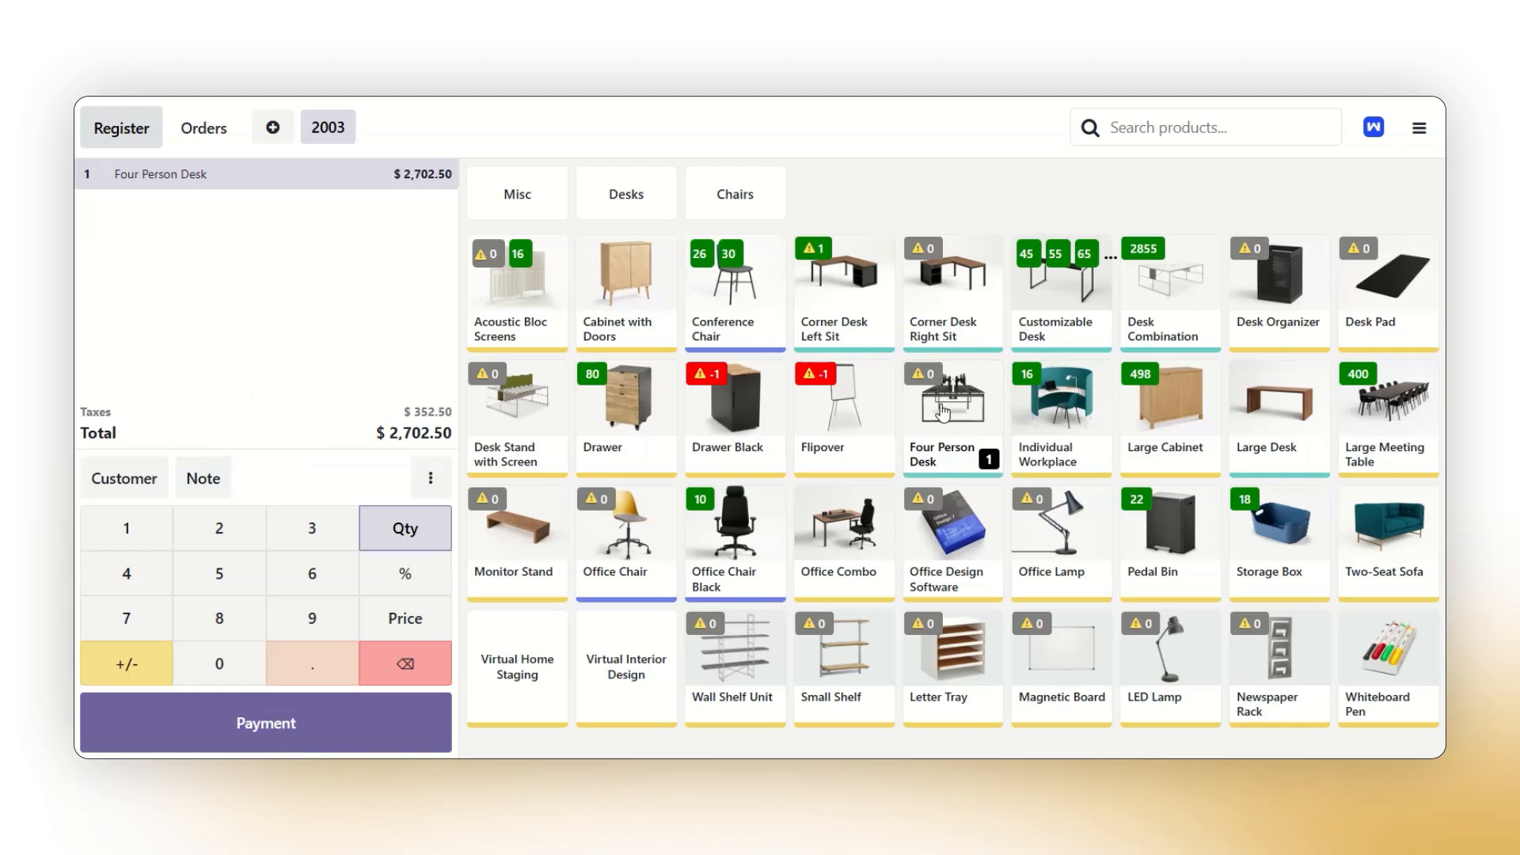
pyautogui.click(237, 725)
pyautogui.click(264, 220)
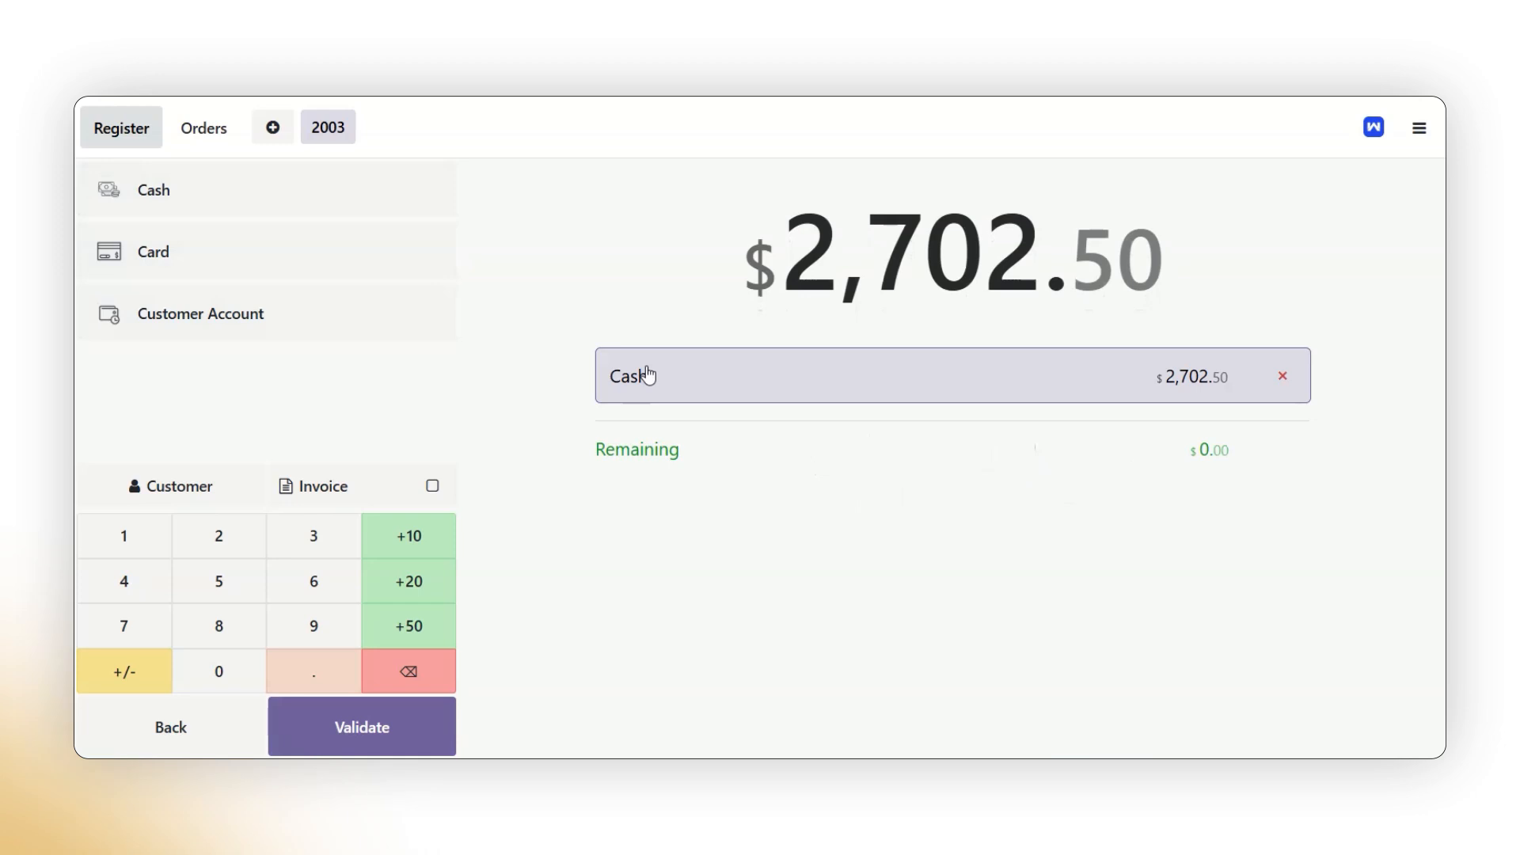
pyautogui.click(315, 729)
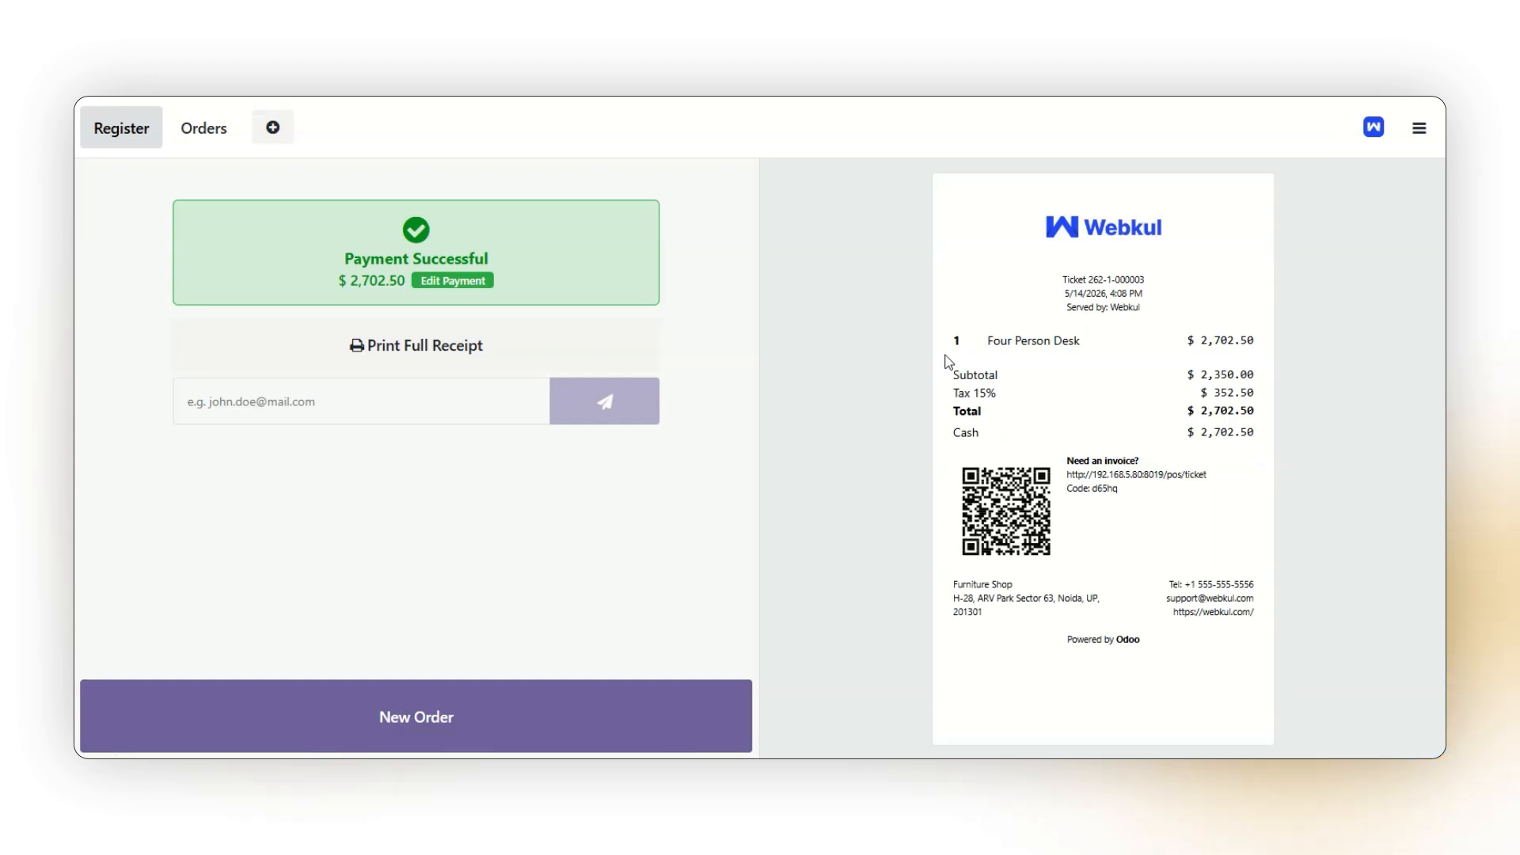
pyautogui.press('Return')
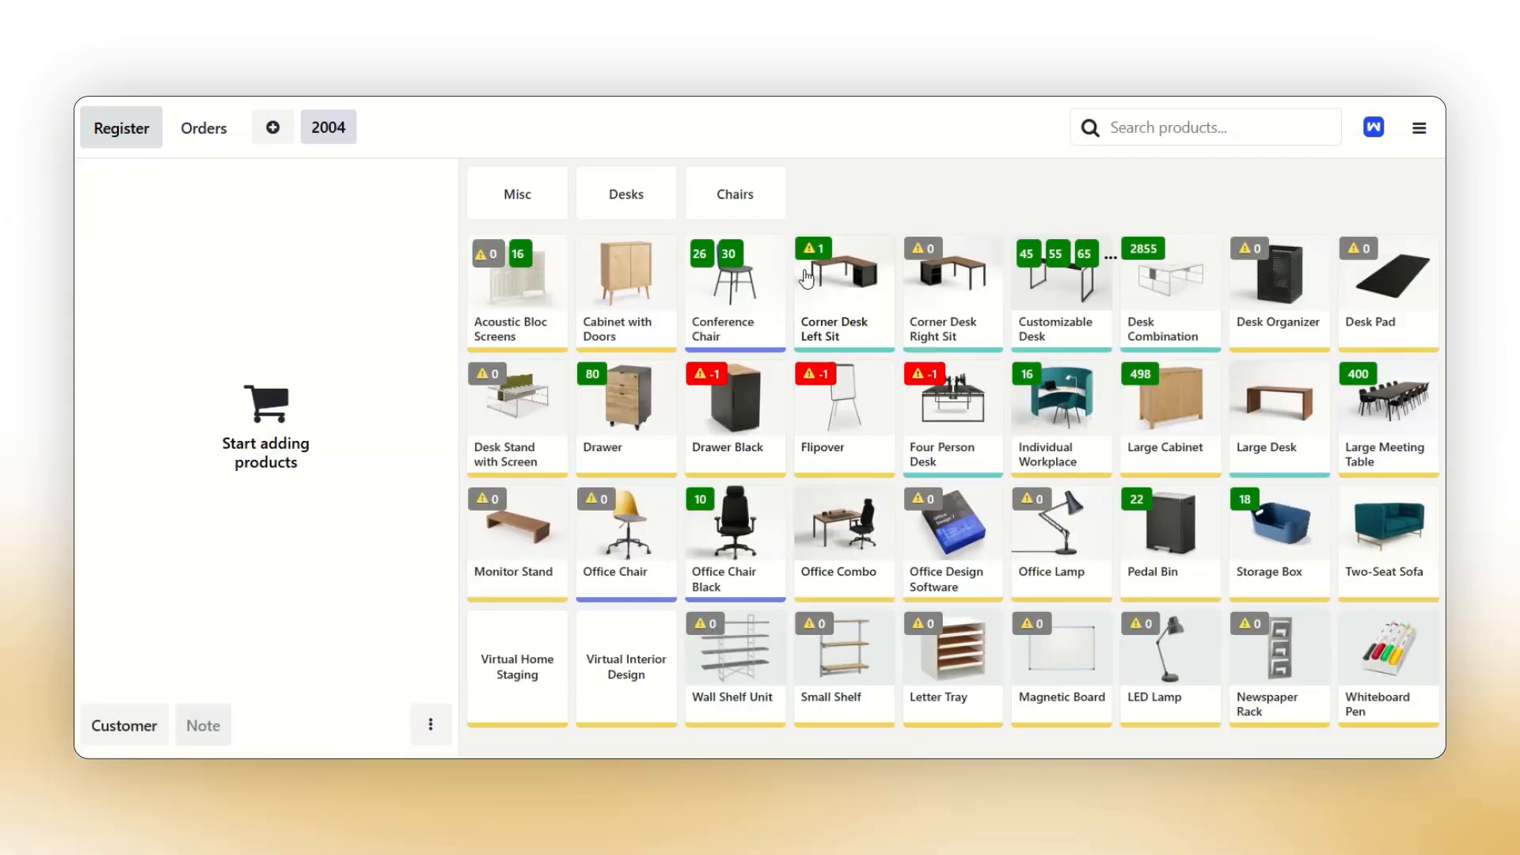
pyautogui.moveTo(814, 253)
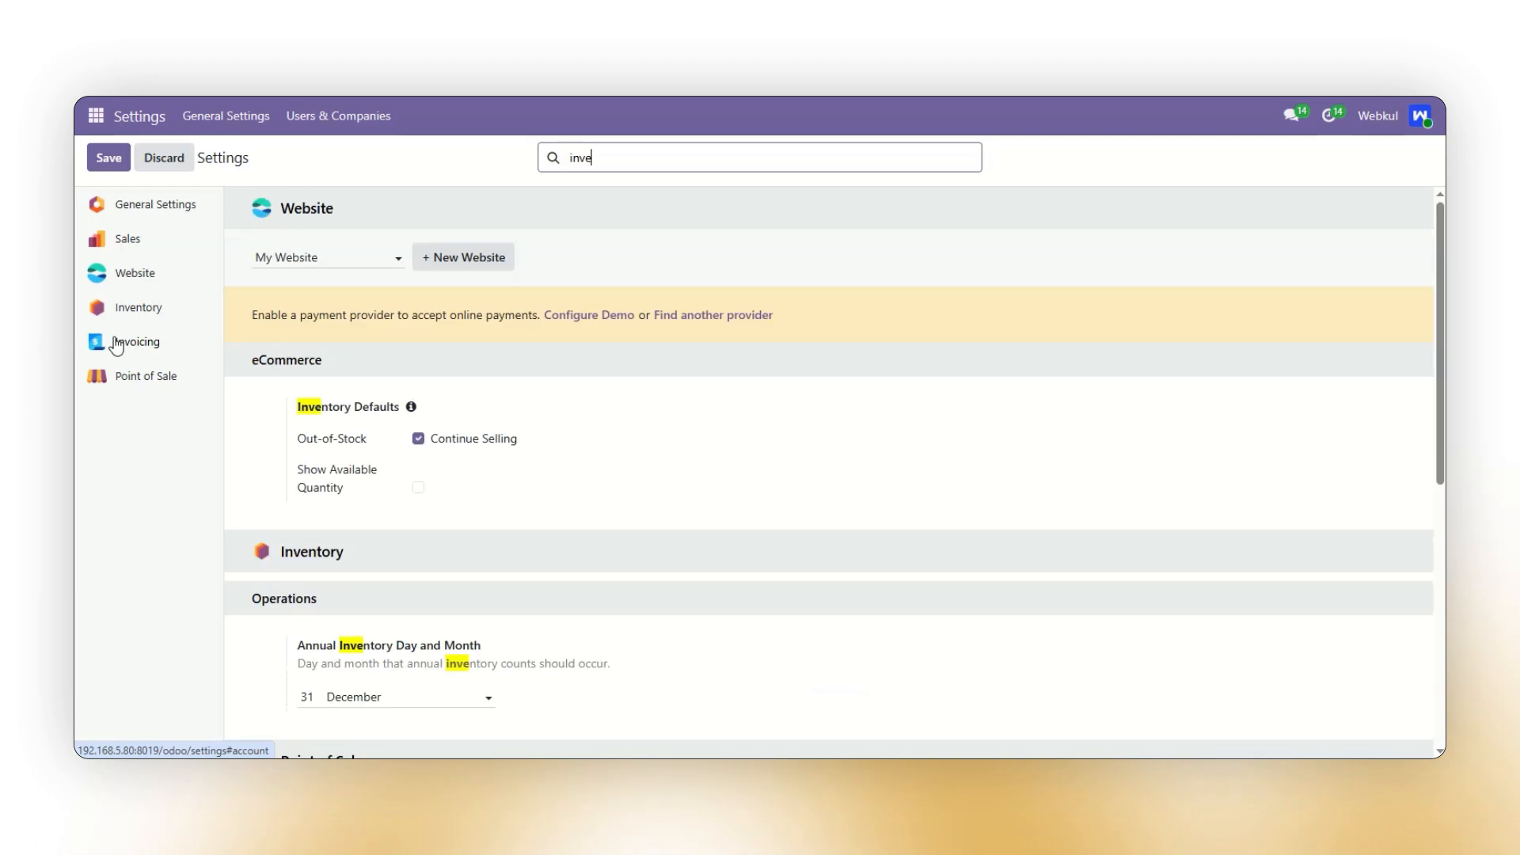
# Step: Find the Furniture Shop inventory settings and disable Allow Order When Out-of-Stock
pyautogui.write('ntory')
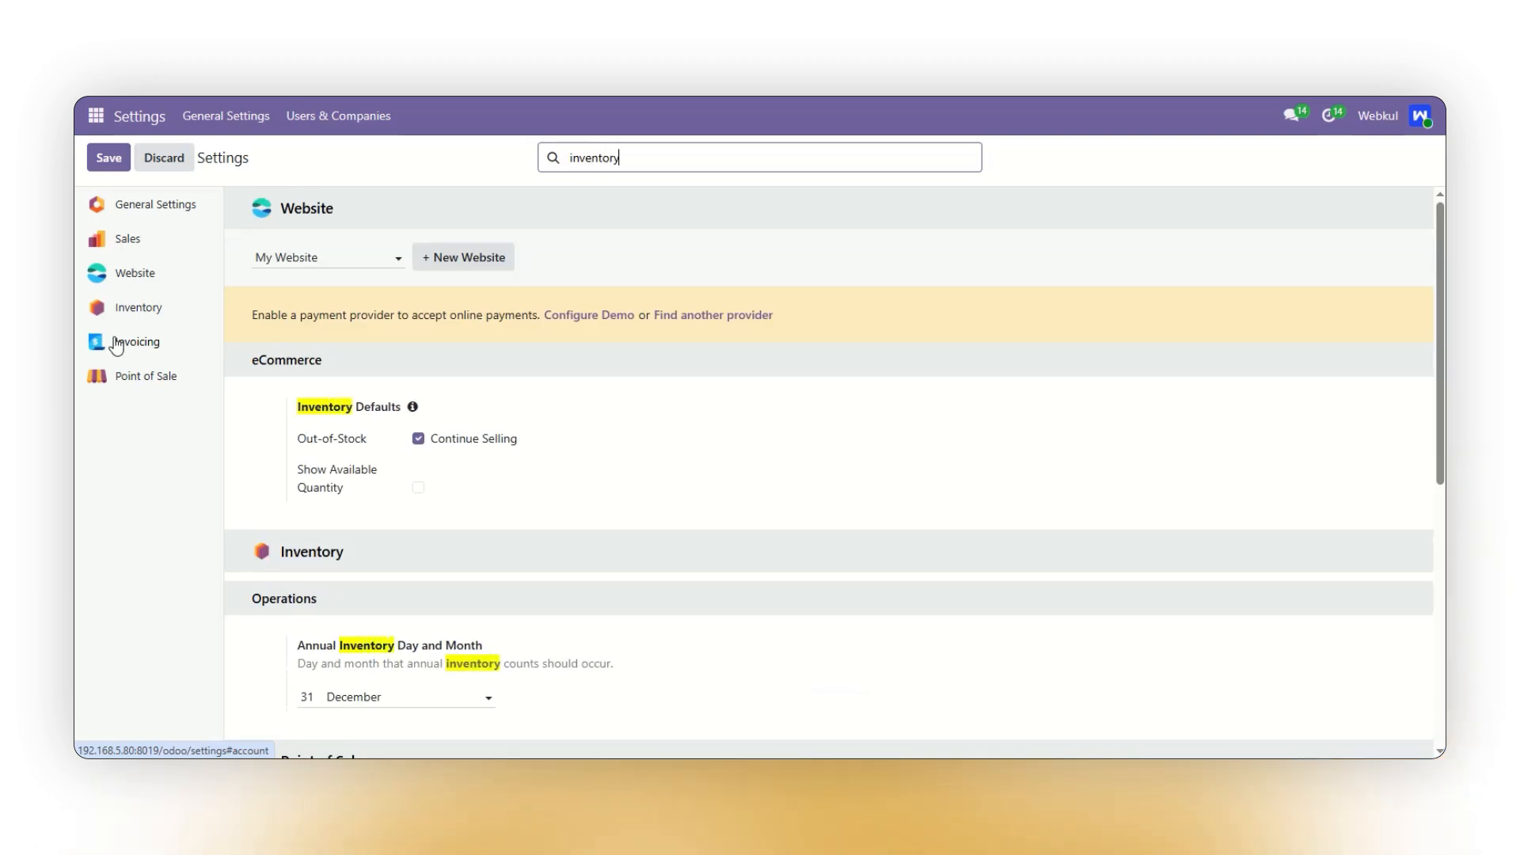
pyautogui.scroll(-10, 482, 463)
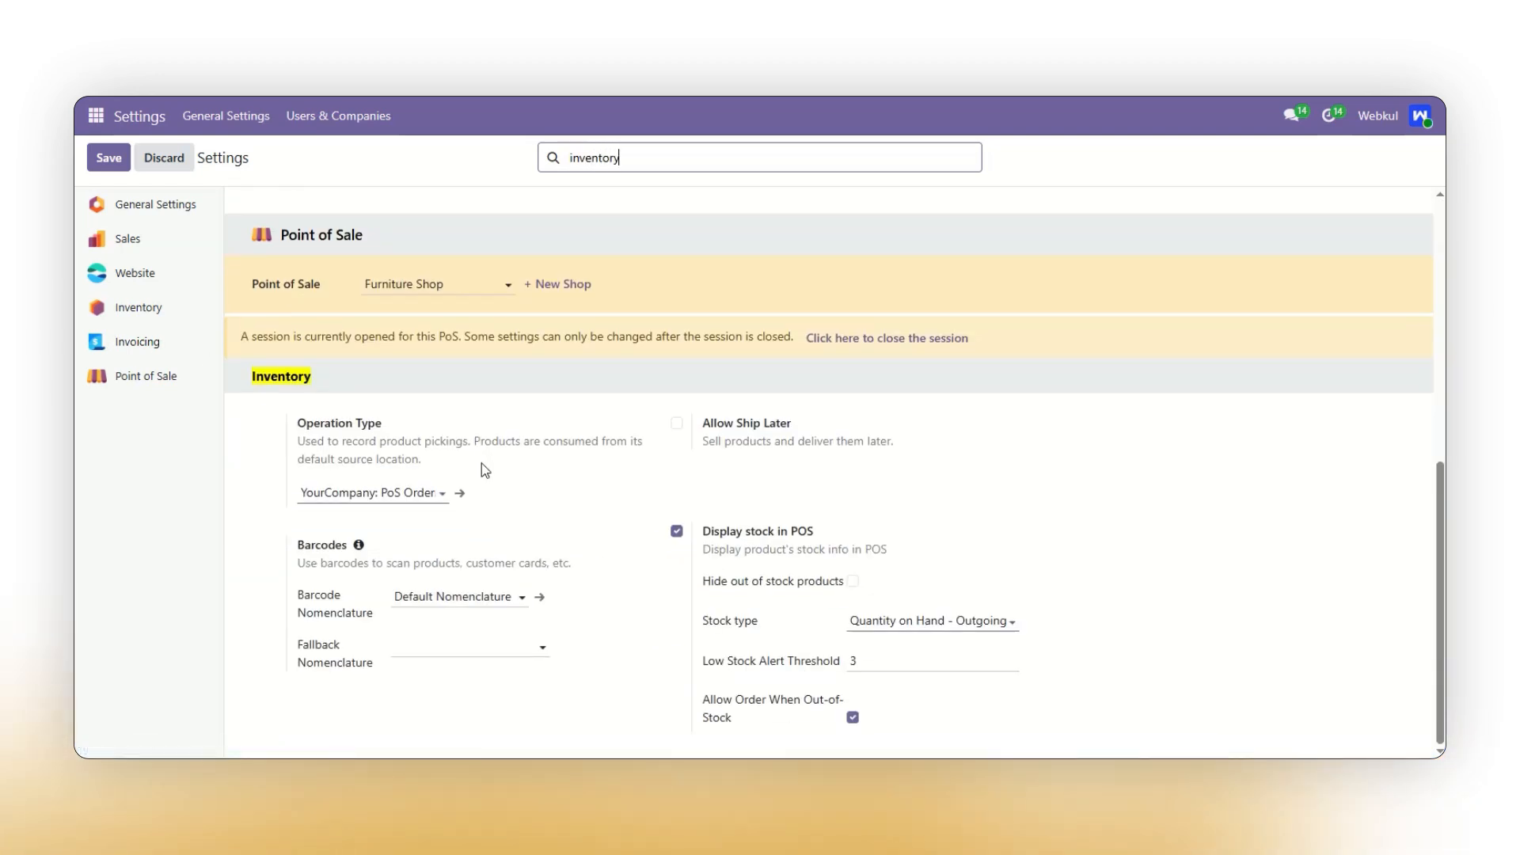
pyautogui.click(853, 718)
pyautogui.click(853, 718)
pyautogui.scroll(-1, 863, 689)
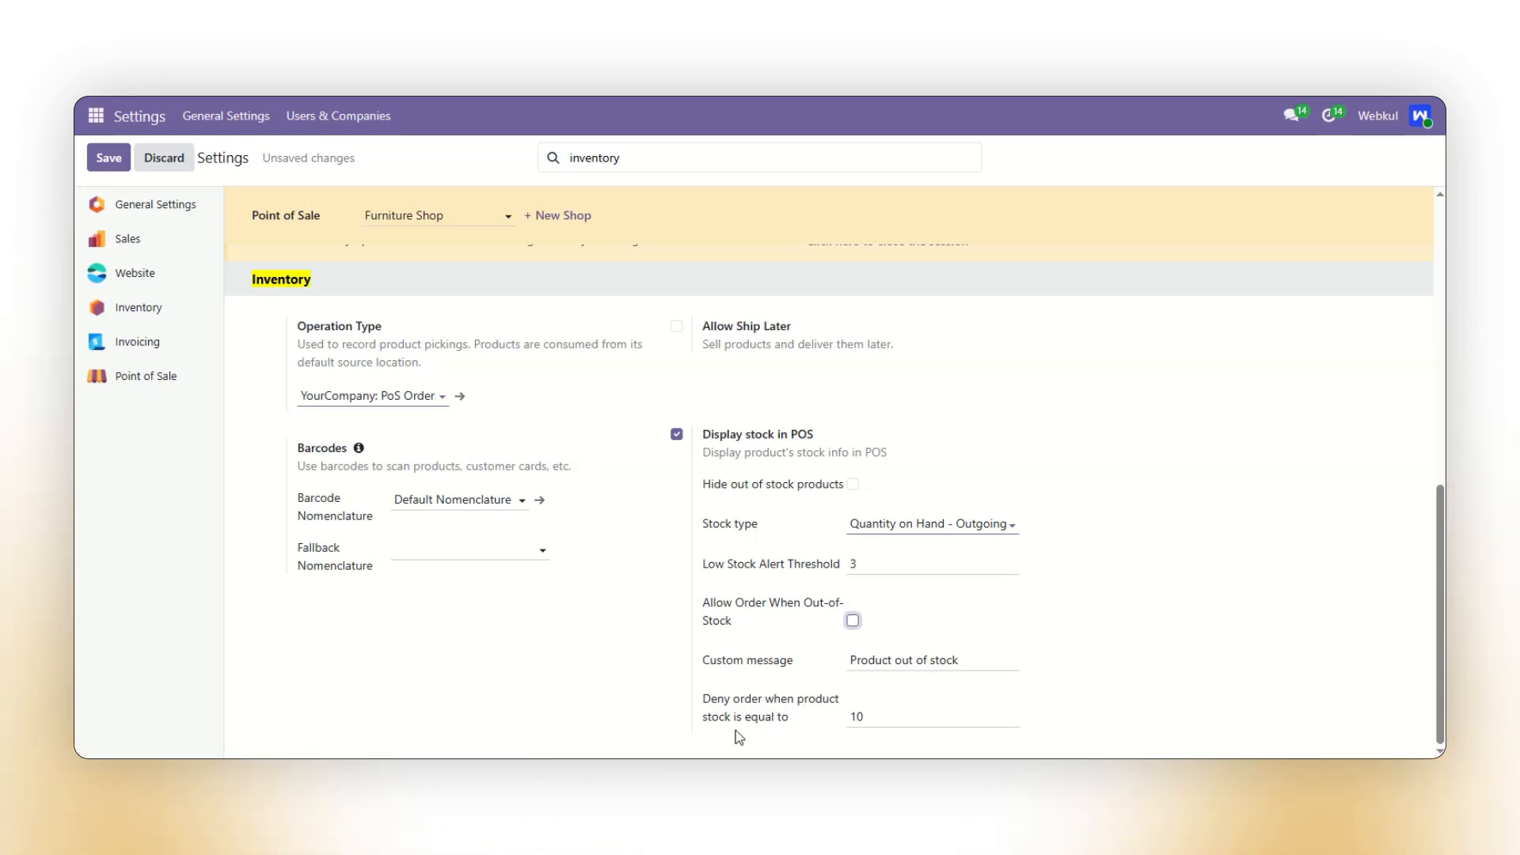
# Step: Set the product stock level at which orders are denied to 3 and save the settings
pyautogui.doubleClick(861, 717)
pyautogui.write('3')
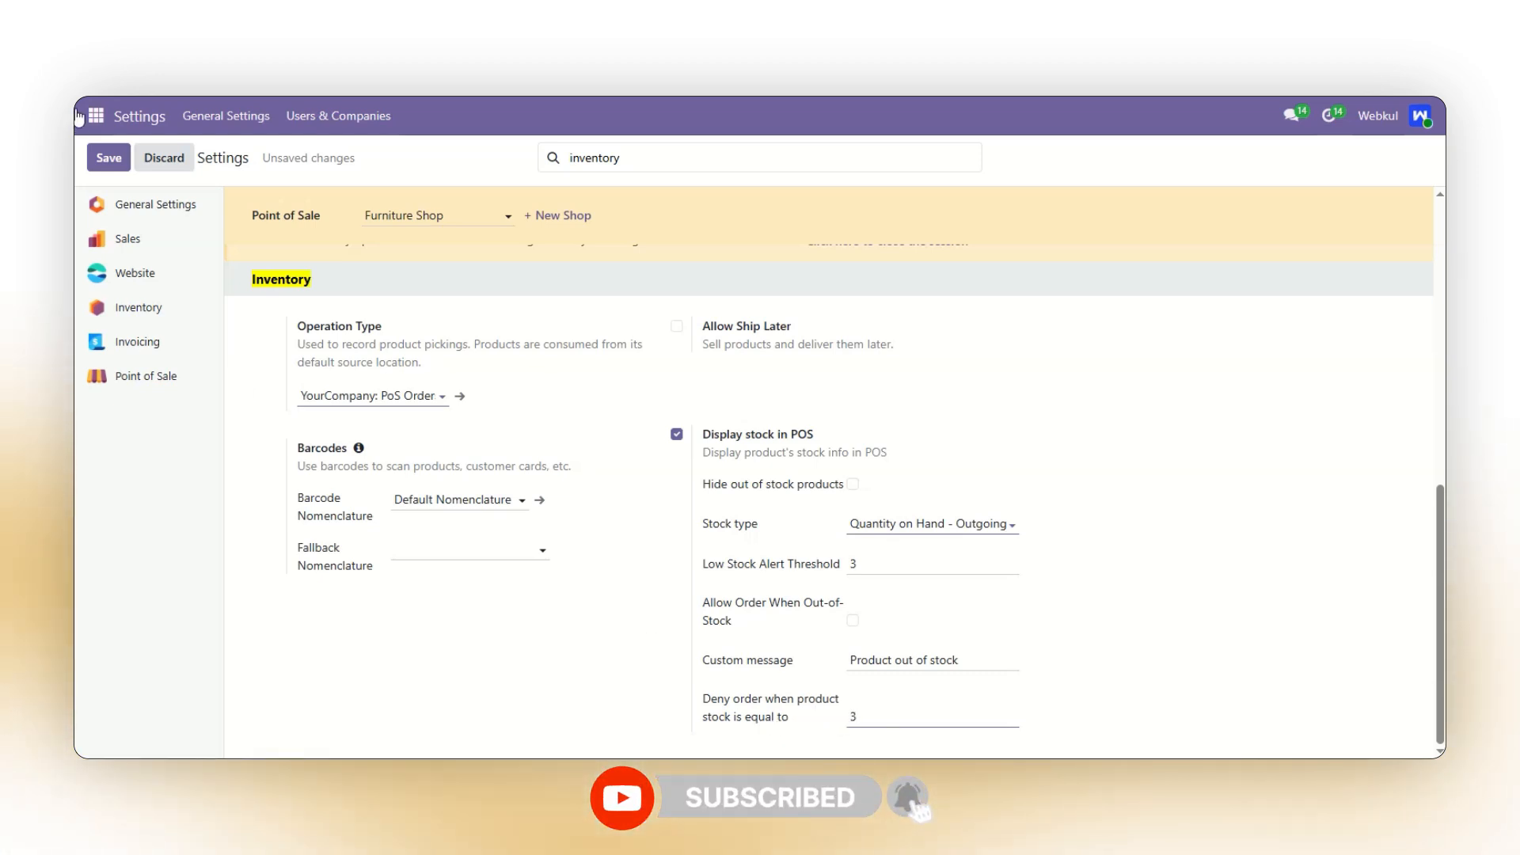
pyautogui.click(109, 157)
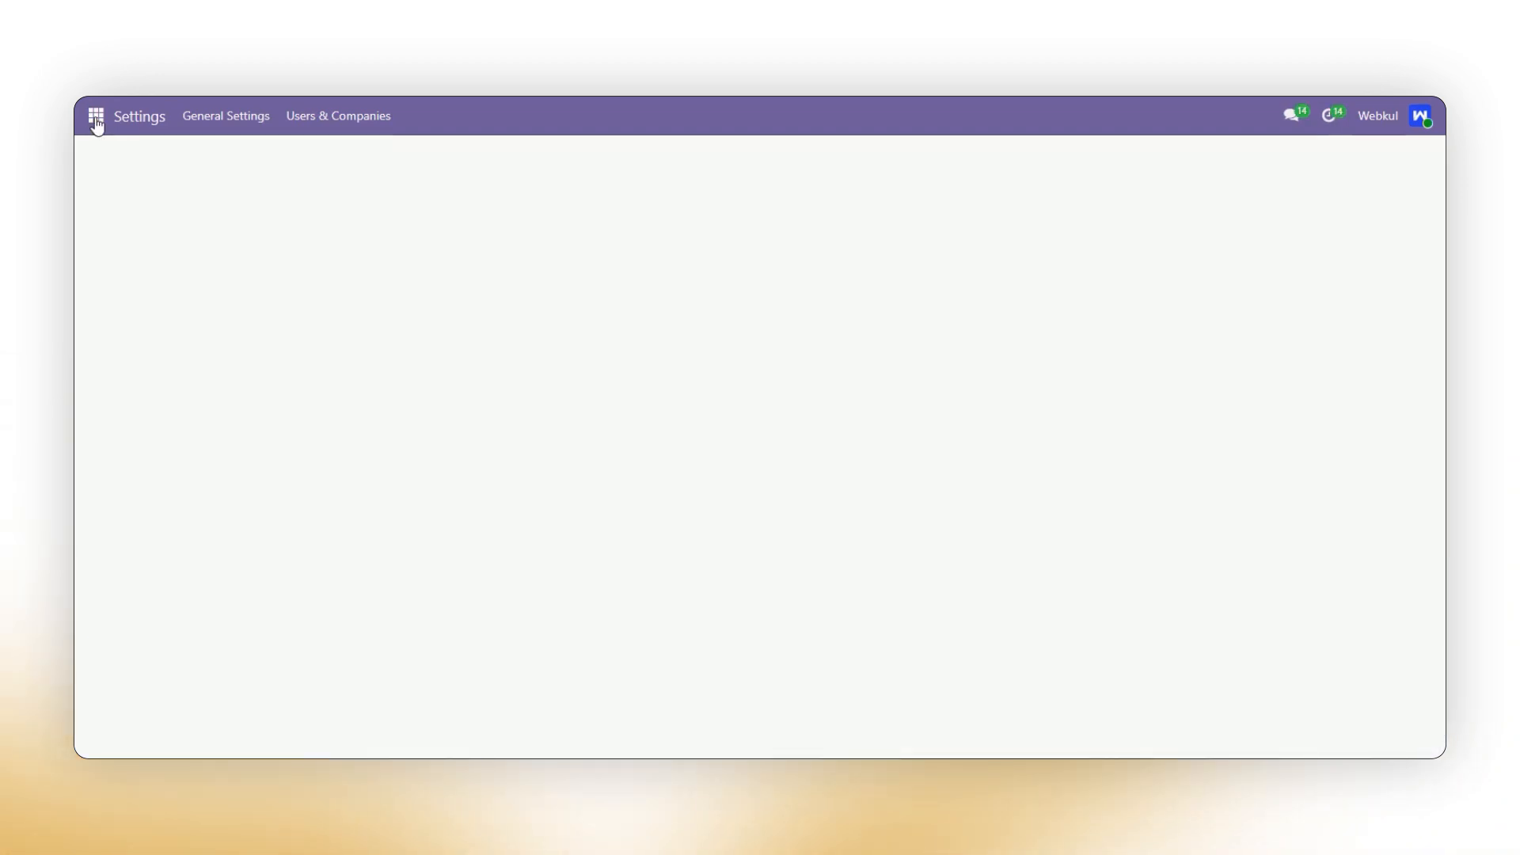
# Step: Return to the Point of Sale dashboard
pyautogui.click(94, 117)
pyautogui.click(125, 236)
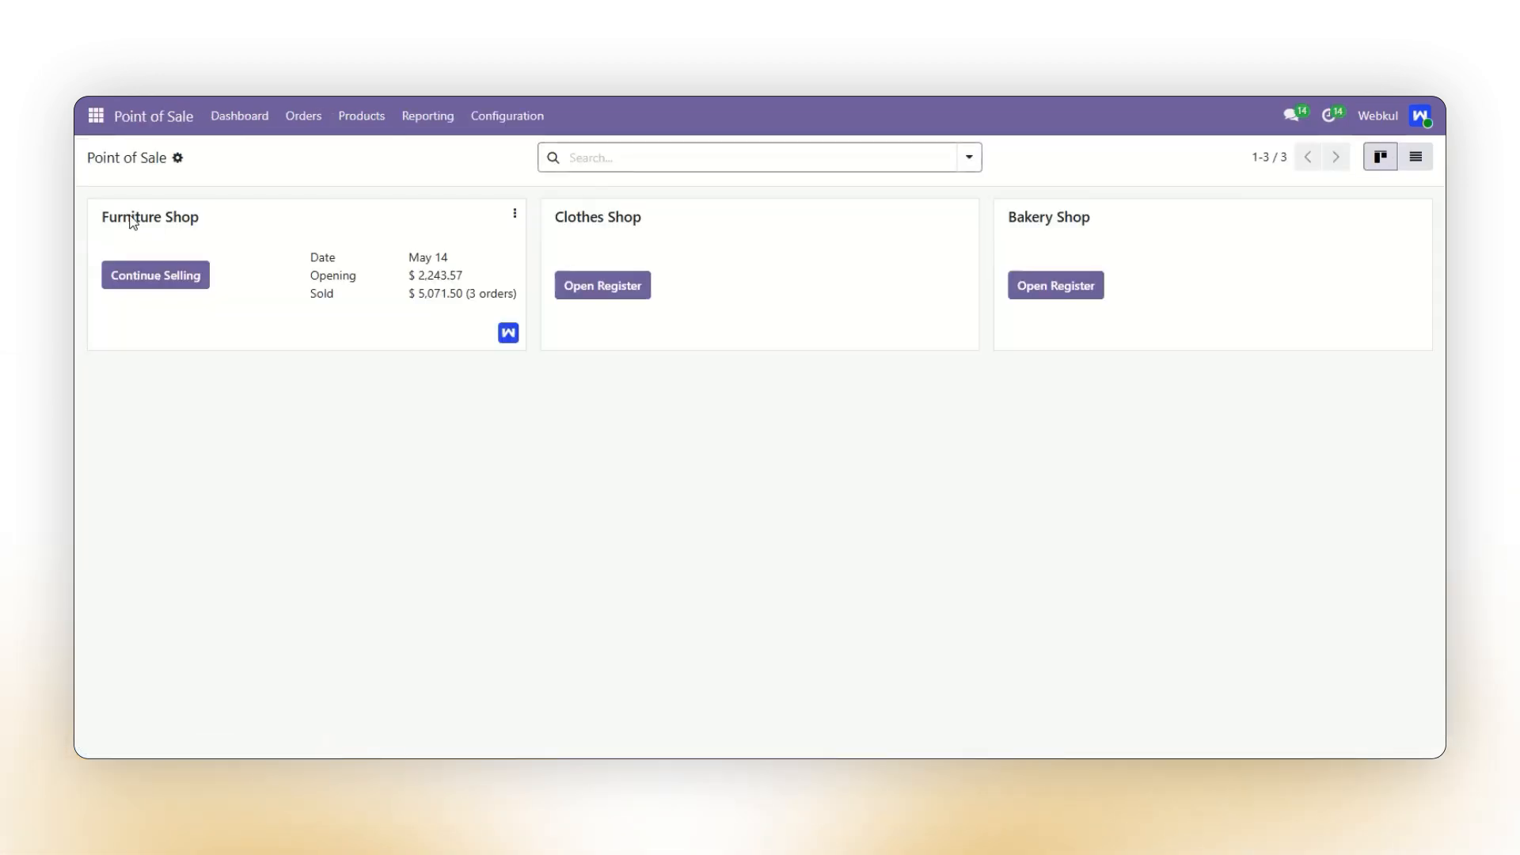